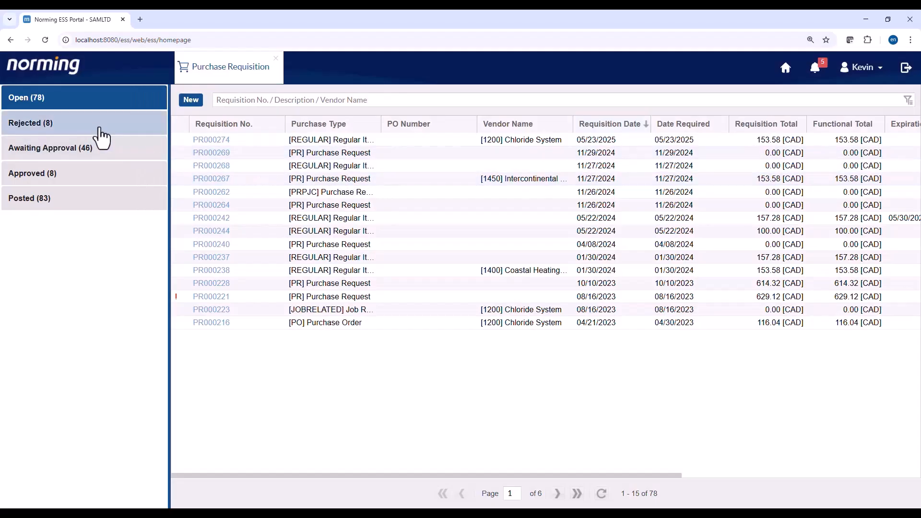
Create a new requisition with purchase type Purchase Request Job Related and activate its first two item lines
click(191, 100)
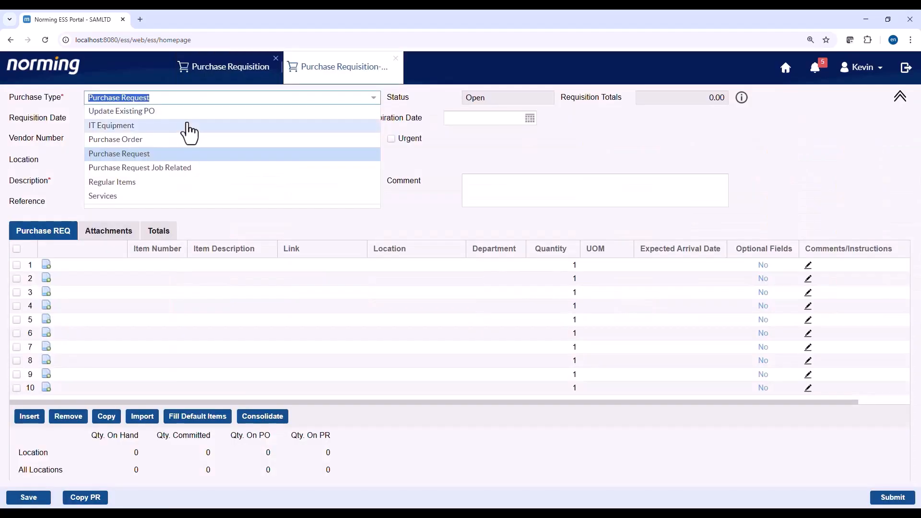
click(181, 169)
click(191, 274)
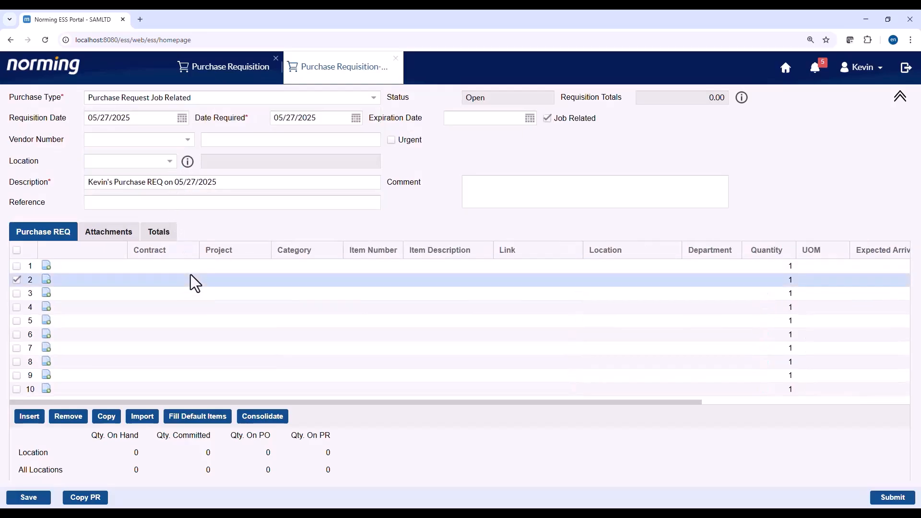
click(191, 270)
click(191, 270)
click(197, 189)
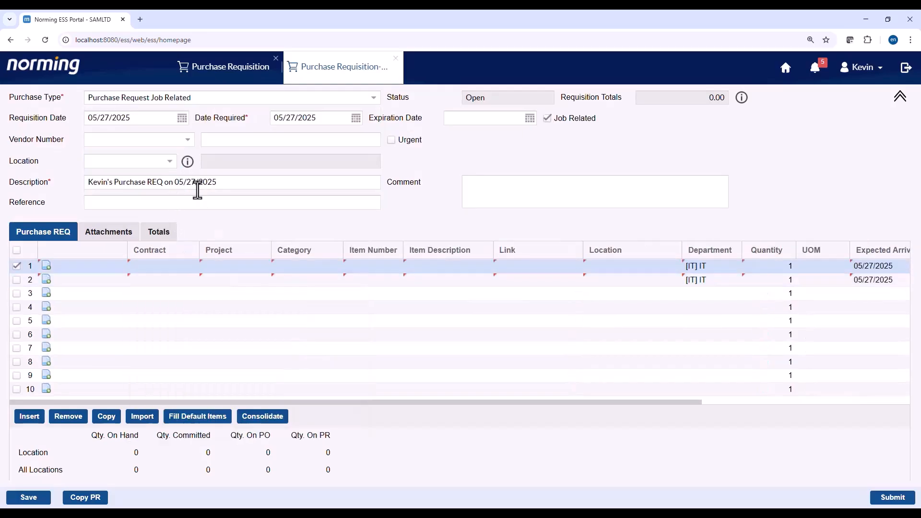
Change the purchase type to IT Equipment and open the item number list on line 1
click(165, 99)
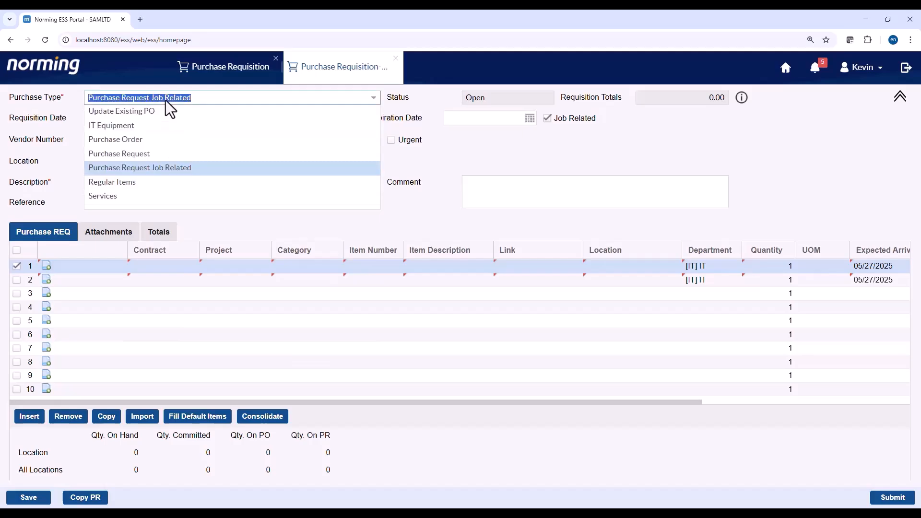
click(164, 126)
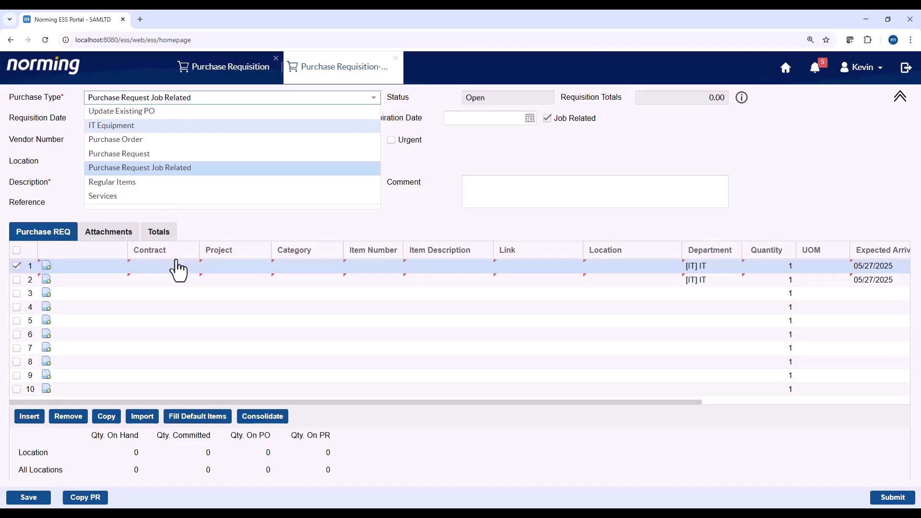
click(186, 270)
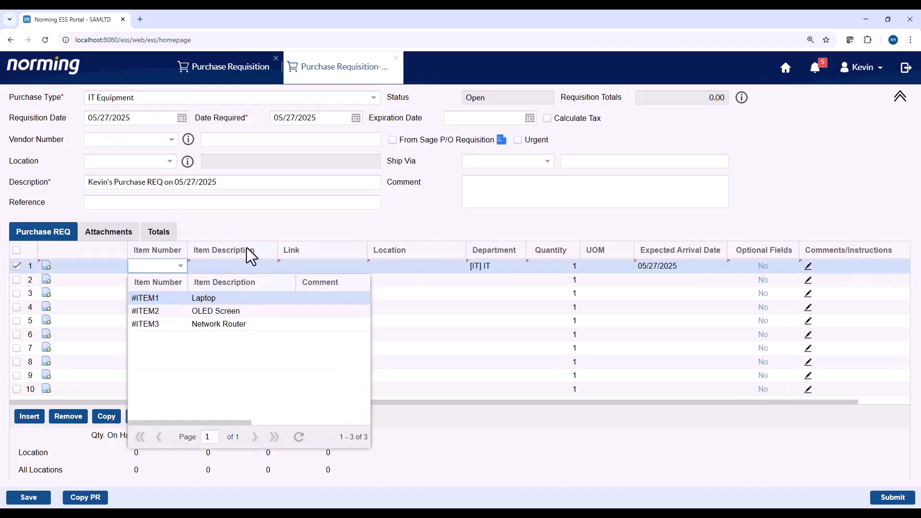
click(237, 207)
Make it a Regular Items requisition expiring 05/31/2025 with comment "For new office", and enter item #IT described as "New Server" on line 1
click(199, 97)
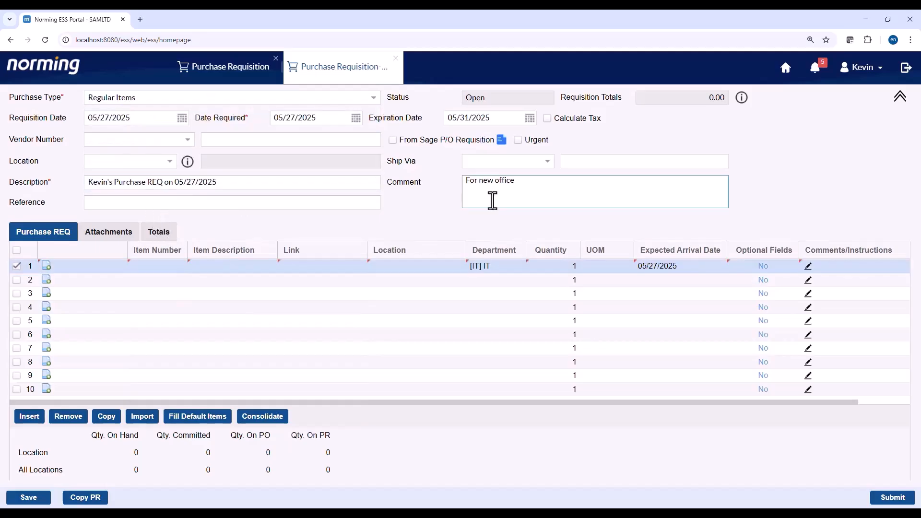
click(175, 266)
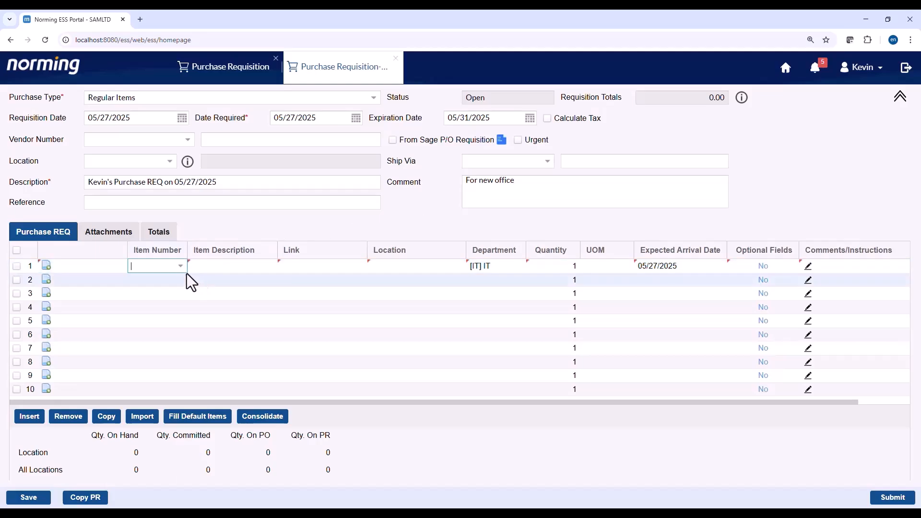
click(180, 271)
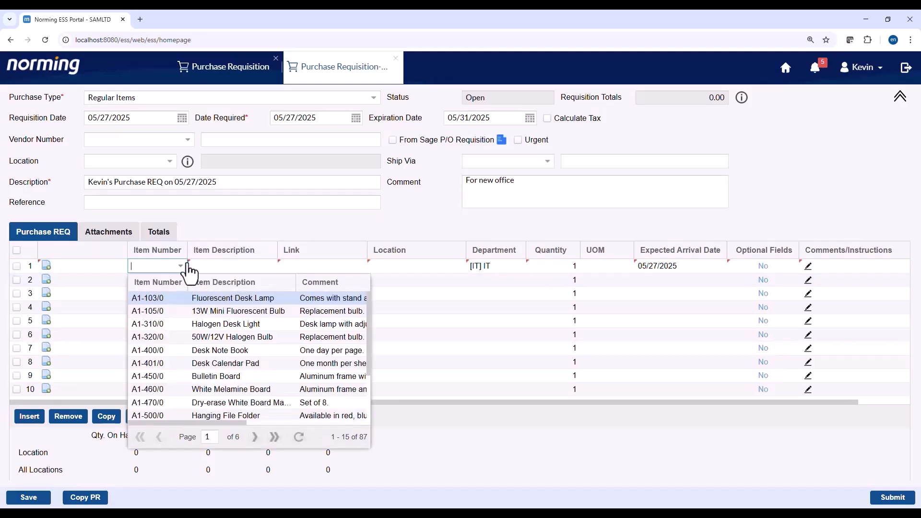
text(it)
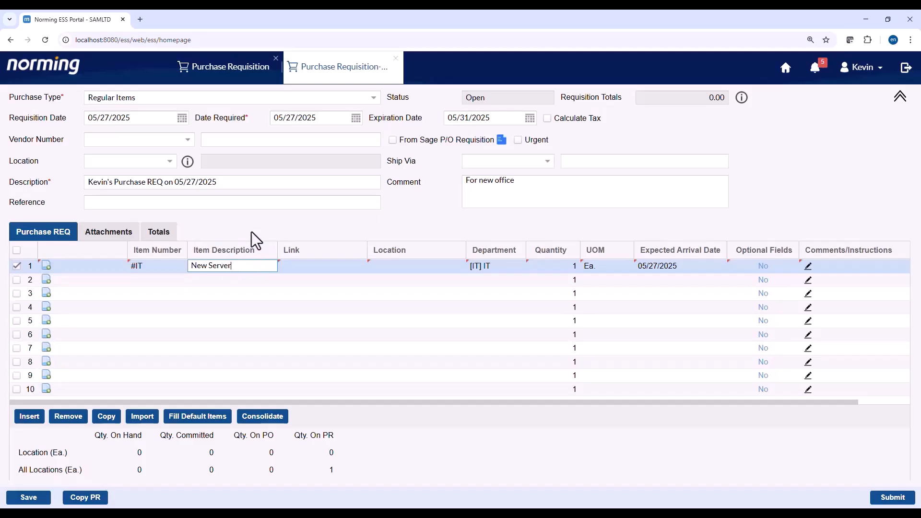
click(255, 229)
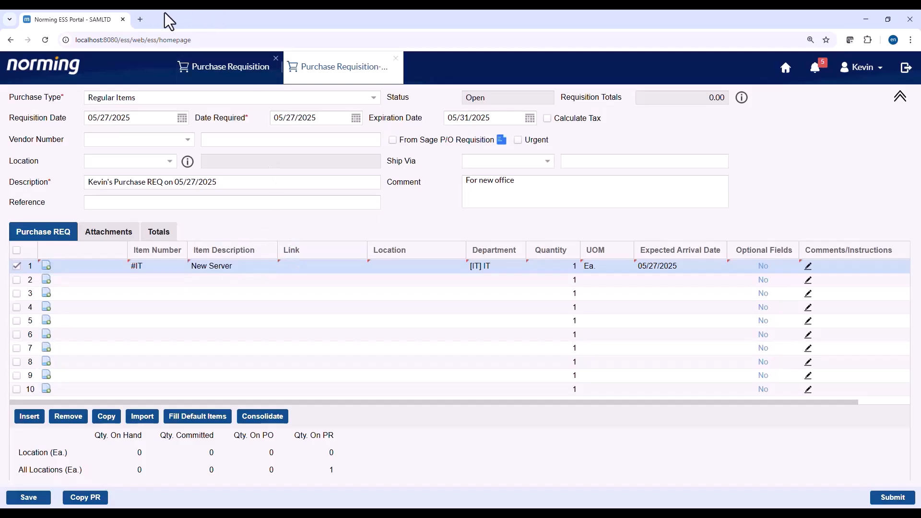
Open amazon.com/Hewlett-Packard-Enterprise-MicroServer-P74439-005/dp/B0D7ZBZQ8D?th=1 in a new browser tab and copy the product page address
click(146, 19)
text(amazon.com/Hewlett-Packard-Enterprise-MicroServer-P74439-005/dp/B0D7ZBZQ8D?th=1)
key(Return)
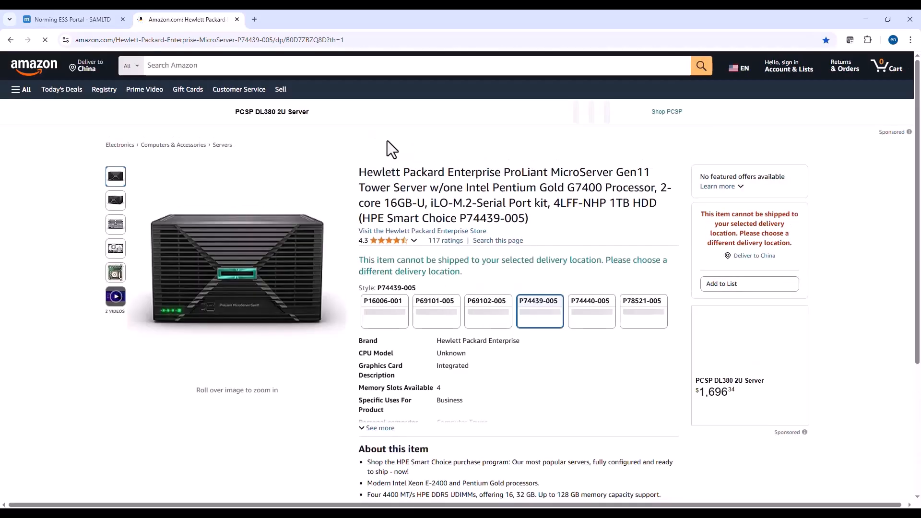
click(424, 41)
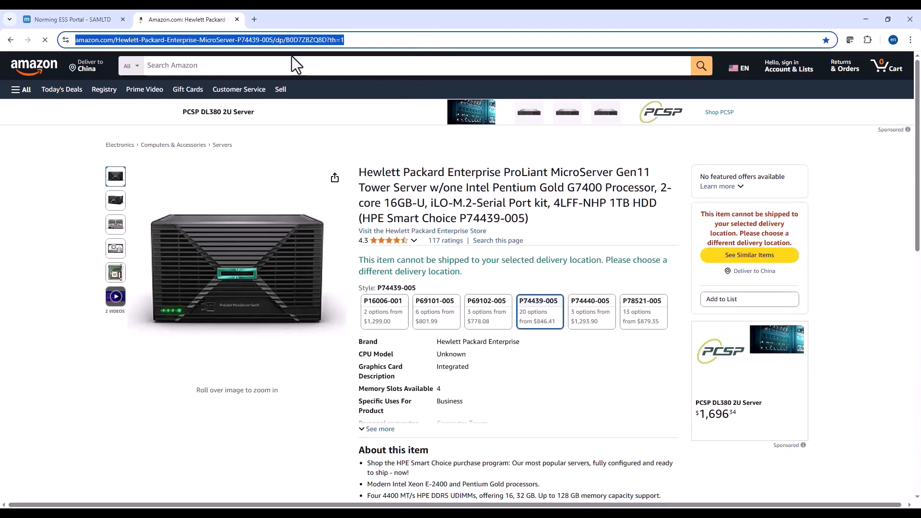
Return to the Norming ESS Portal and paste the copied product address as the link for the New Server line
click(65, 19)
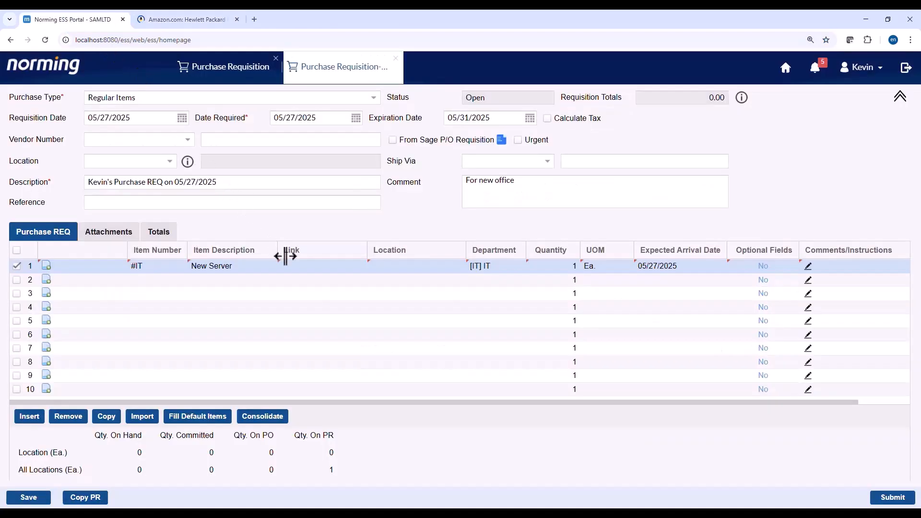
click(295, 268)
key(ctrl+v)
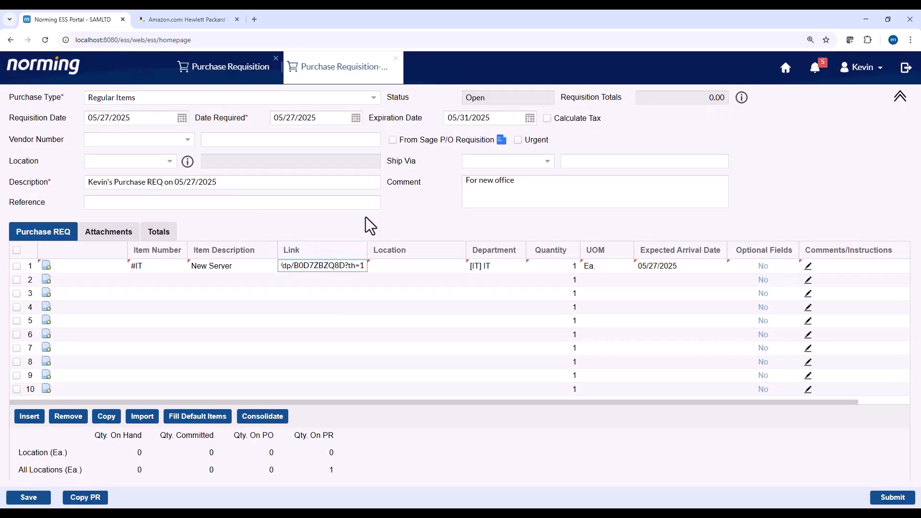
click(368, 219)
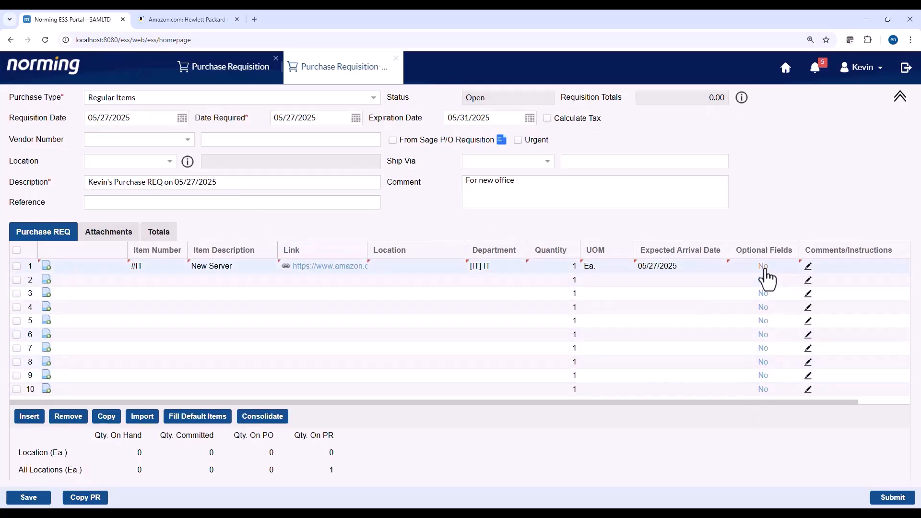
Add the comment "16 G RAM" to the New Server line
click(809, 266)
click(416, 232)
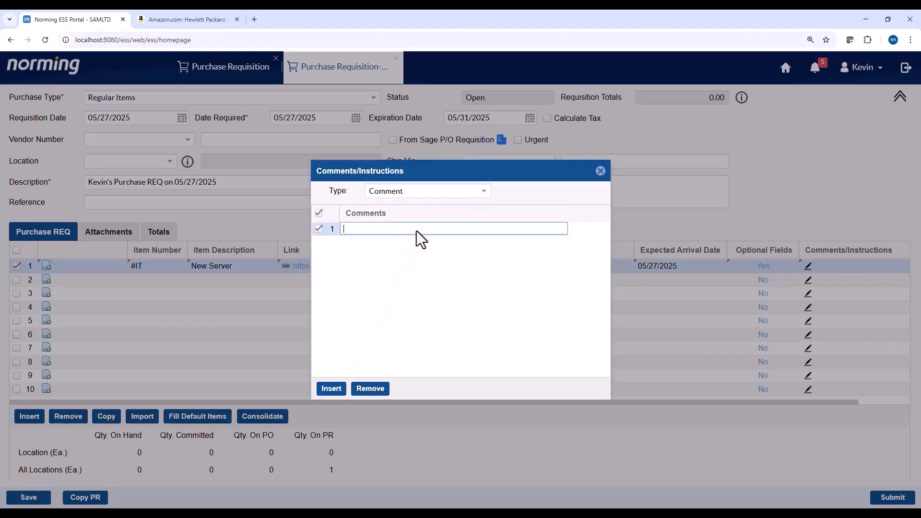
text(16 G RAM)
click(403, 295)
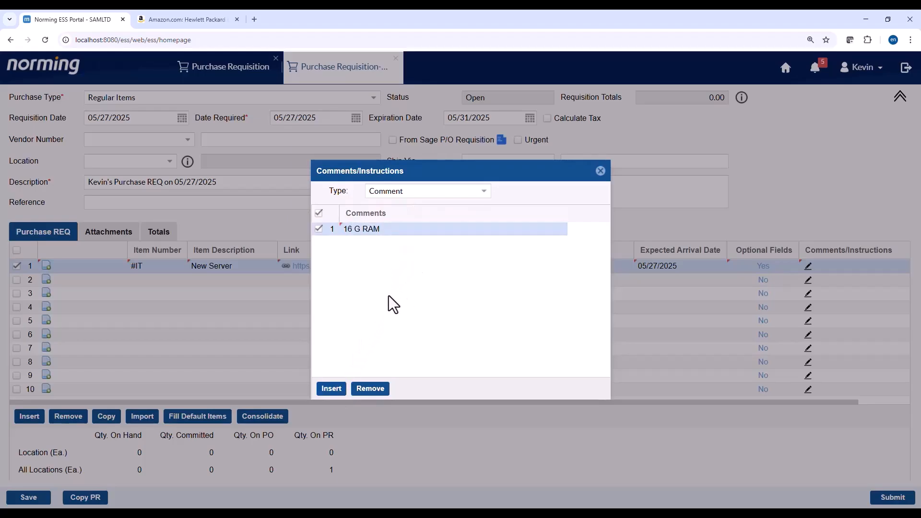
click(330, 394)
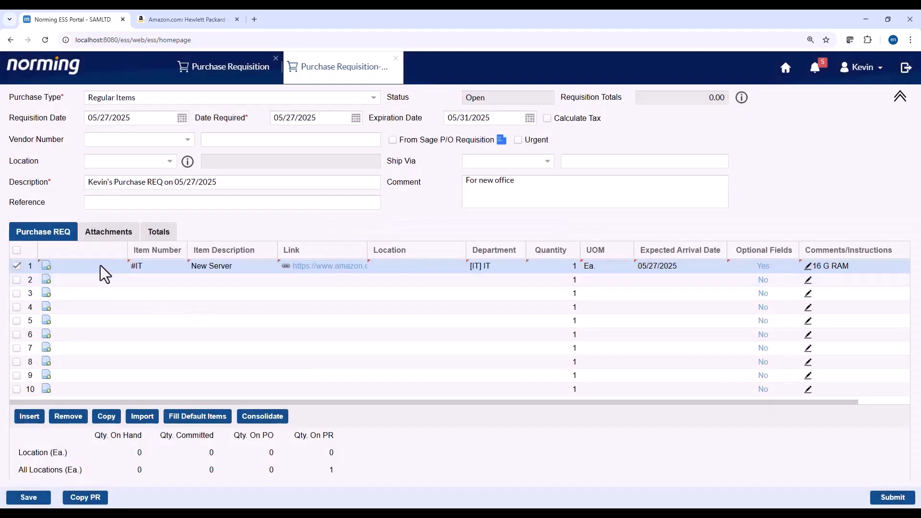
Save the requisition and attach HP Server.png to the New Server line, viewing the attached picture
click(46, 266)
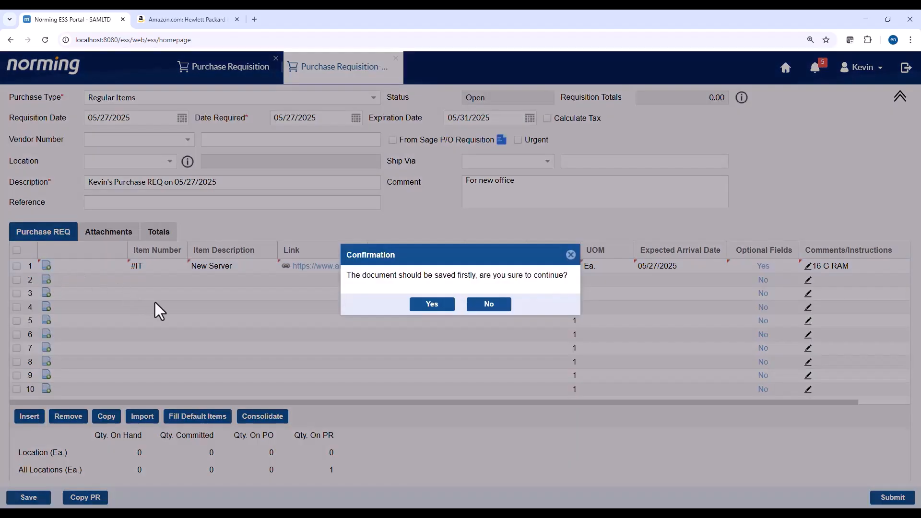
click(427, 306)
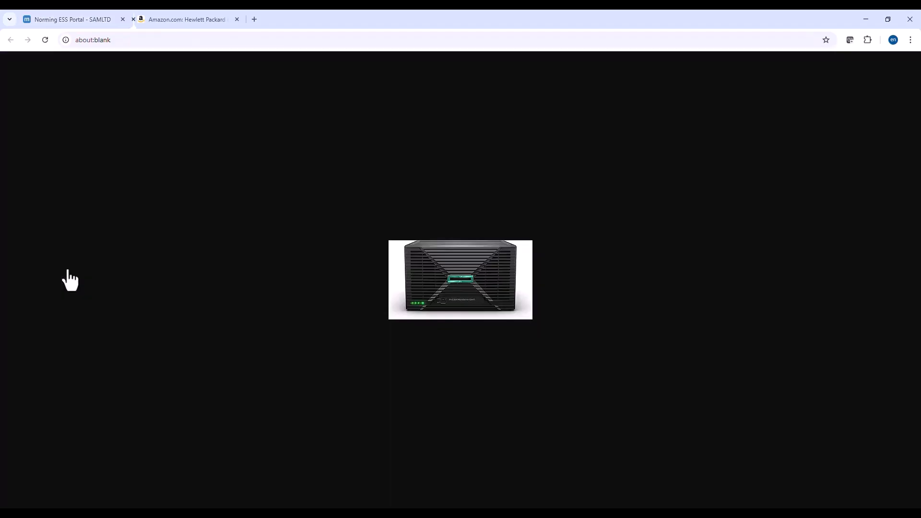
click(69, 16)
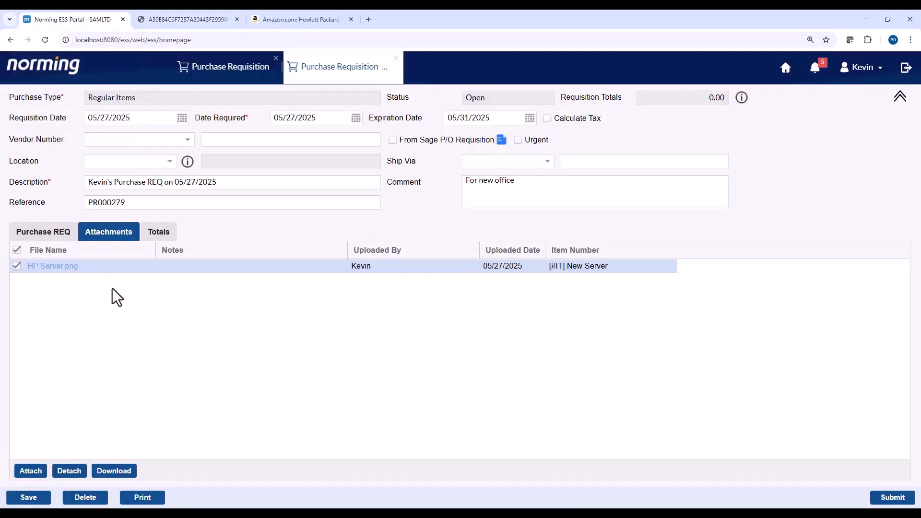
Add #SERVICE1 Consultant Fees and A1-103/0 Fluorescent Desk Lamp as lines 2 and 3, and try to submit the requisition
click(43, 231)
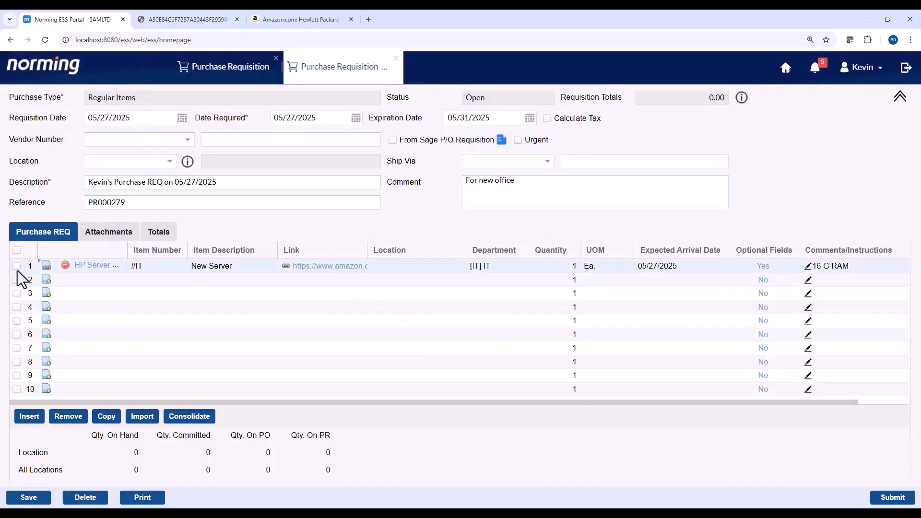
click(16, 279)
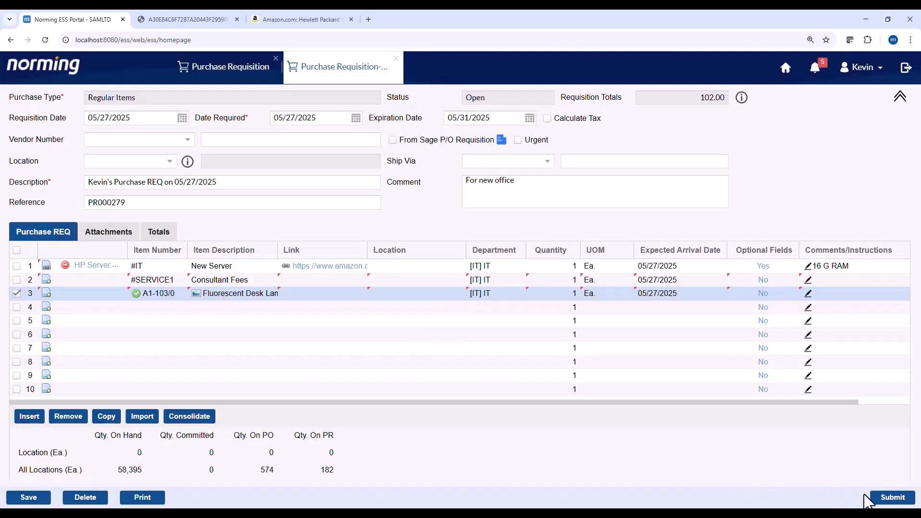
click(895, 499)
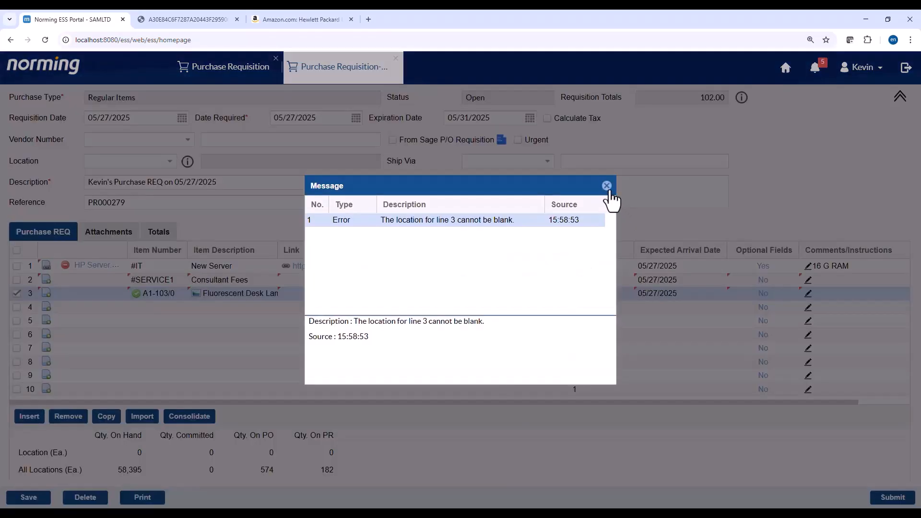
click(607, 187)
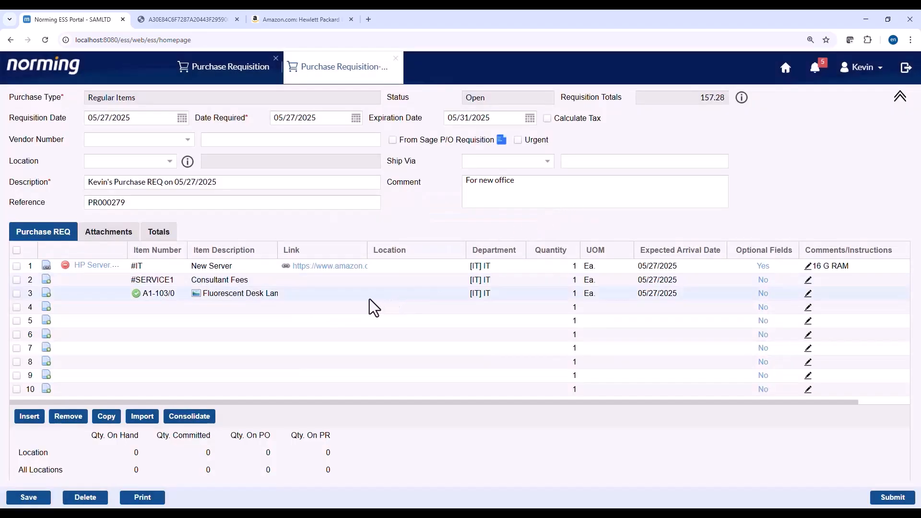
Set the location of the Fluorescent Desk Lamp line to 1 Head Office and submit the requisition
click(394, 294)
click(458, 294)
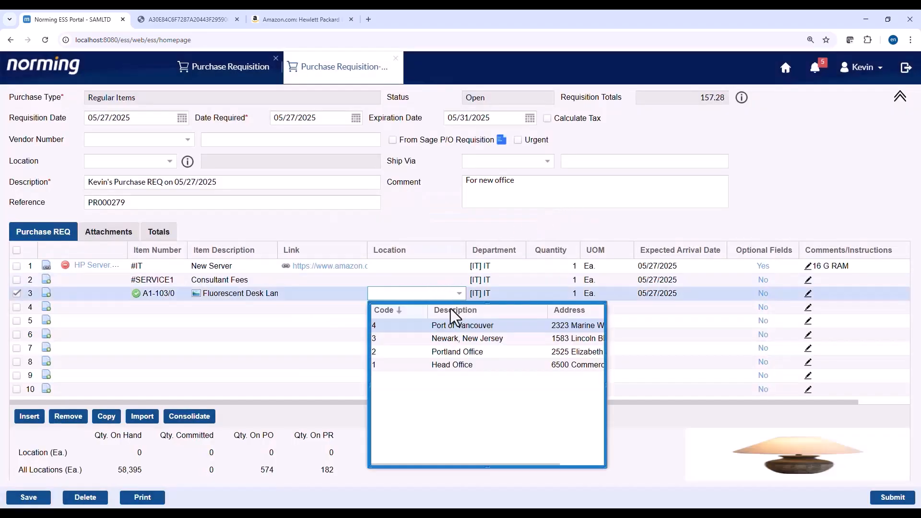
click(429, 363)
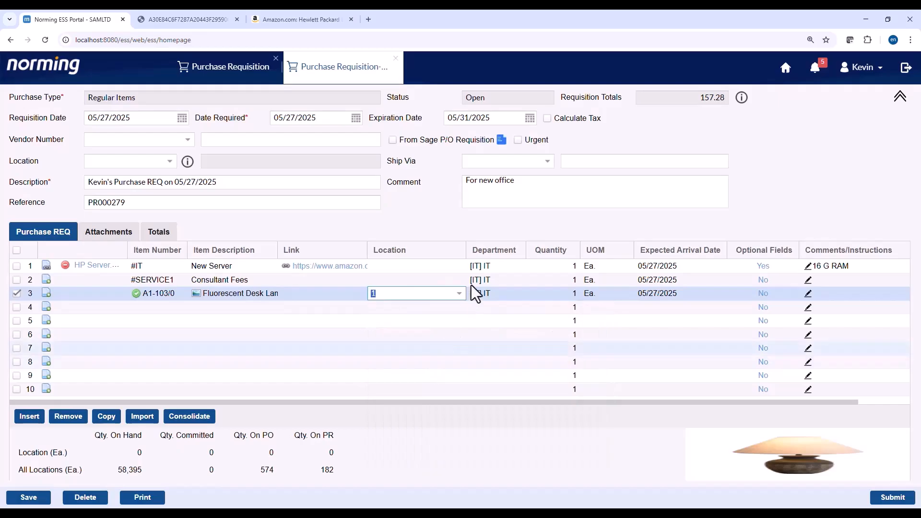
click(518, 235)
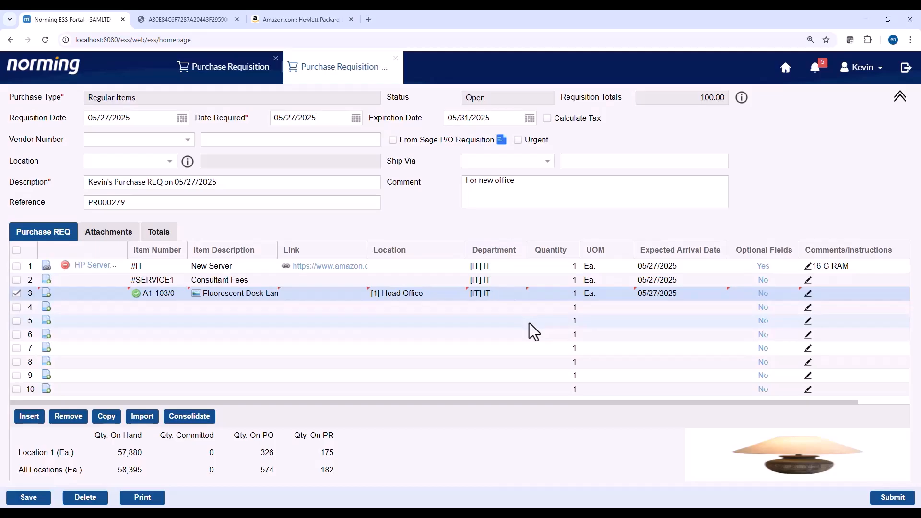
click(887, 499)
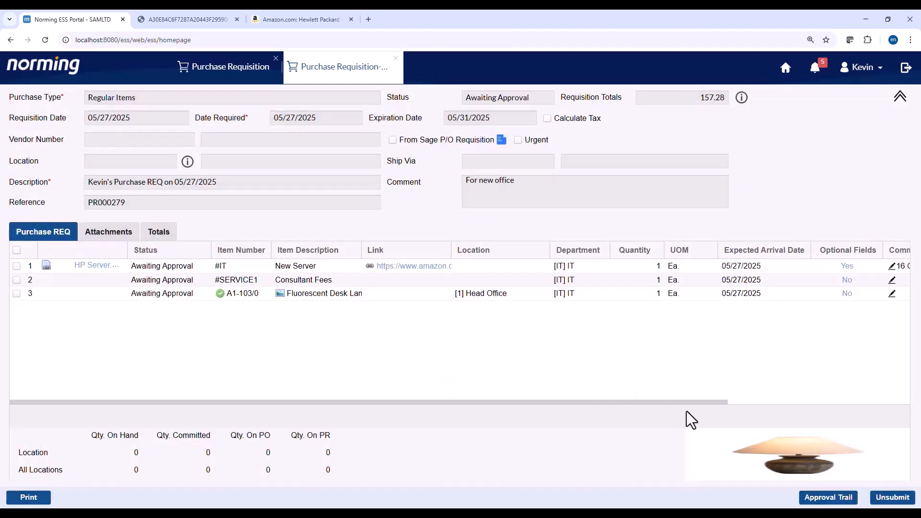
Review the requisition's approval trail, and open the "My Purchase Requisition Submitted" e-mail in Foxmail
click(834, 499)
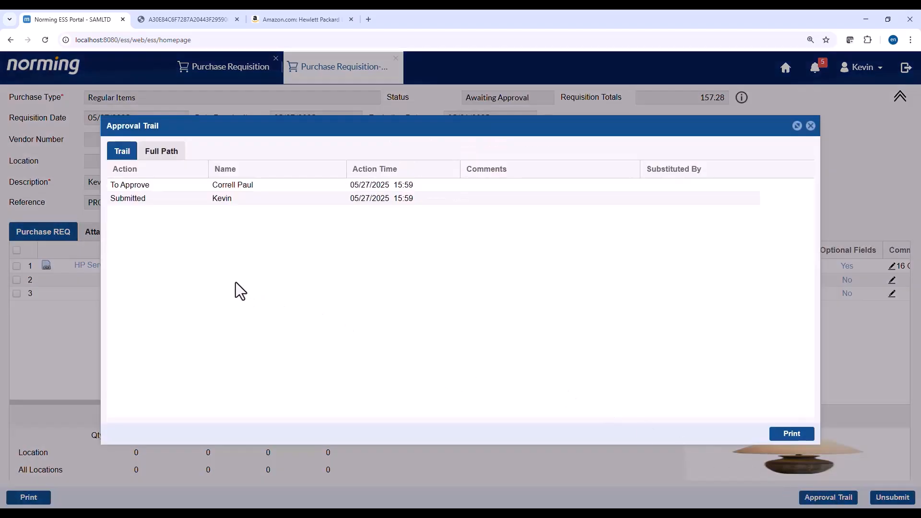
click(183, 166)
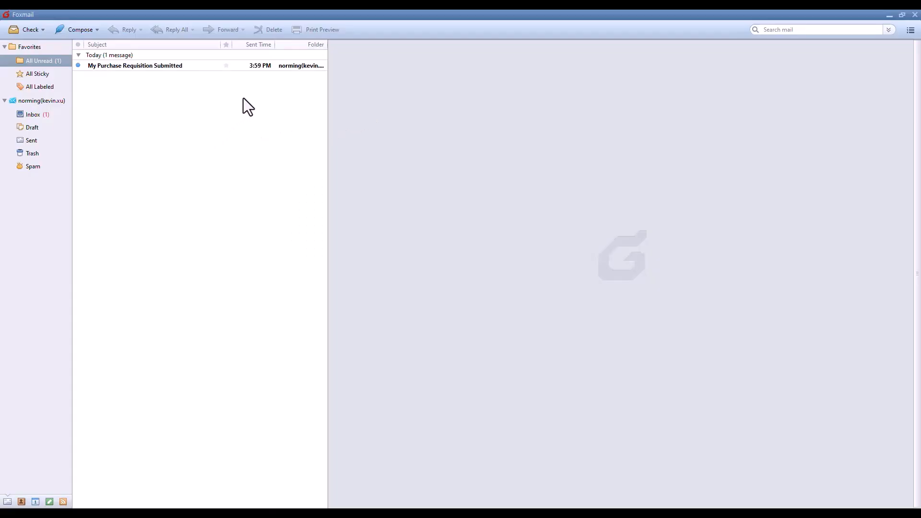
click(272, 68)
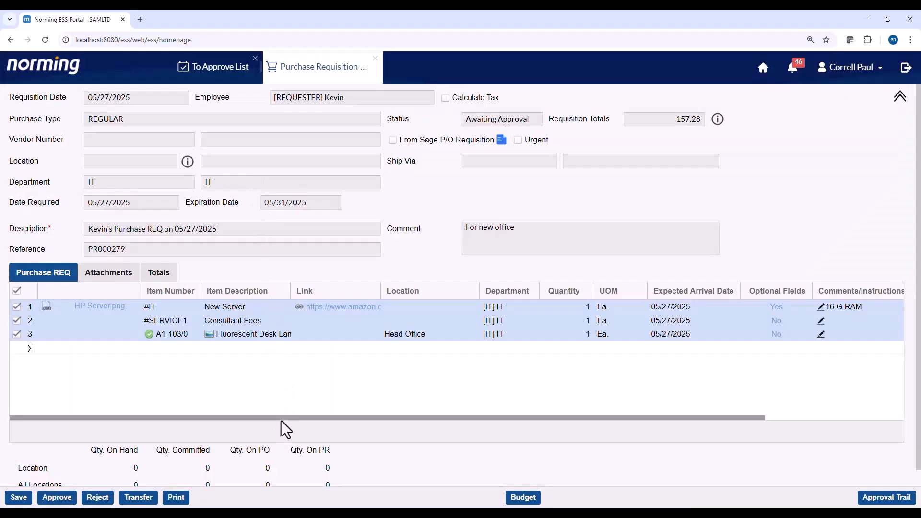
Review the budget and expenditure for the requisition awaiting approval from the approver's account
mouse_move(282, 418)
mouse_down()
mouse_move(535, 420)
mouse_move(253, 417)
mouse_move(268, 415)
mouse_up()
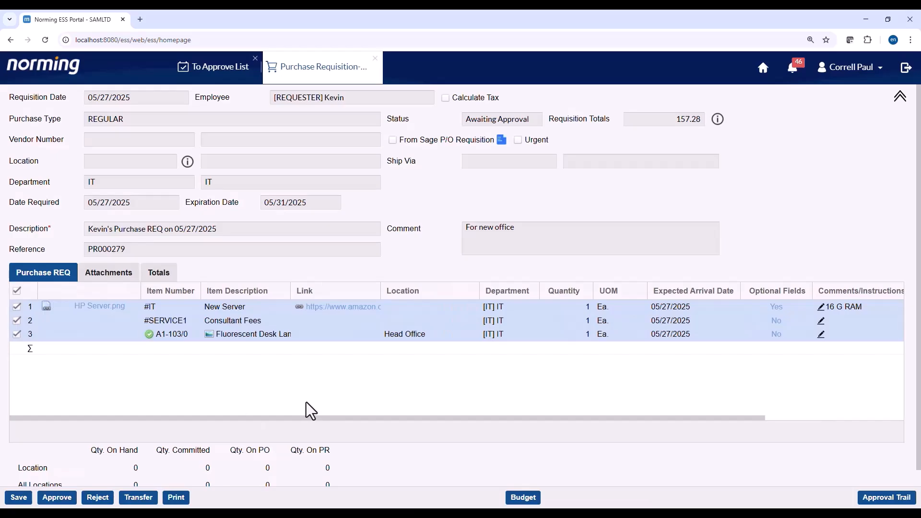
click(523, 497)
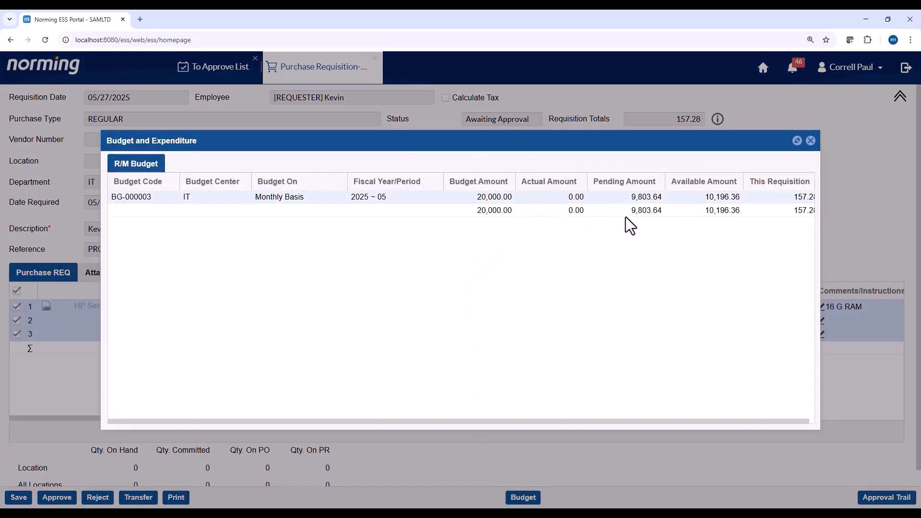
Finish viewing the Budget and Expenditure figures, and approve the requisition with the comment "Need new equipment"
drag(598, 422, 605, 422)
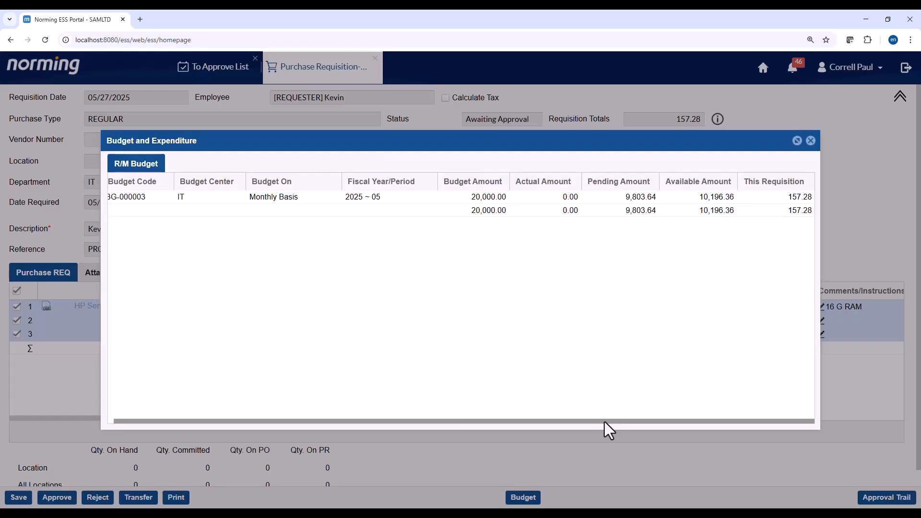
click(811, 141)
click(48, 500)
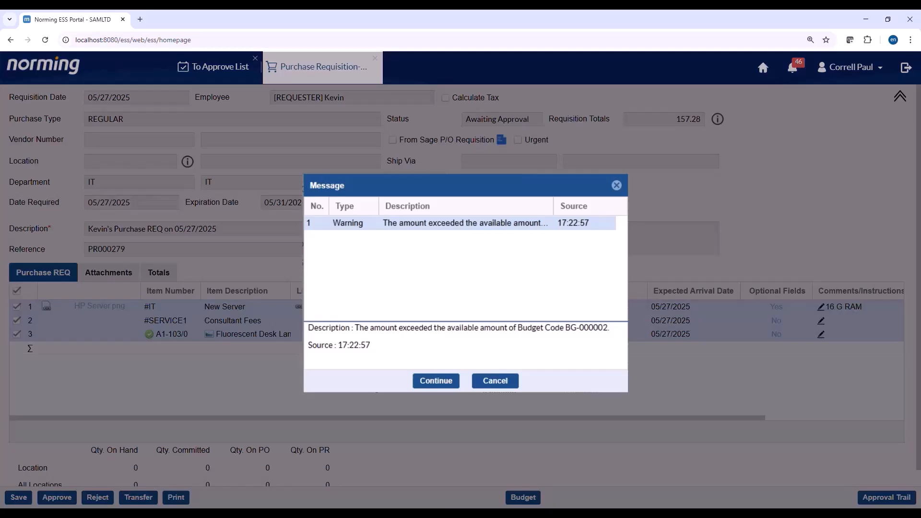
click(434, 381)
click(438, 299)
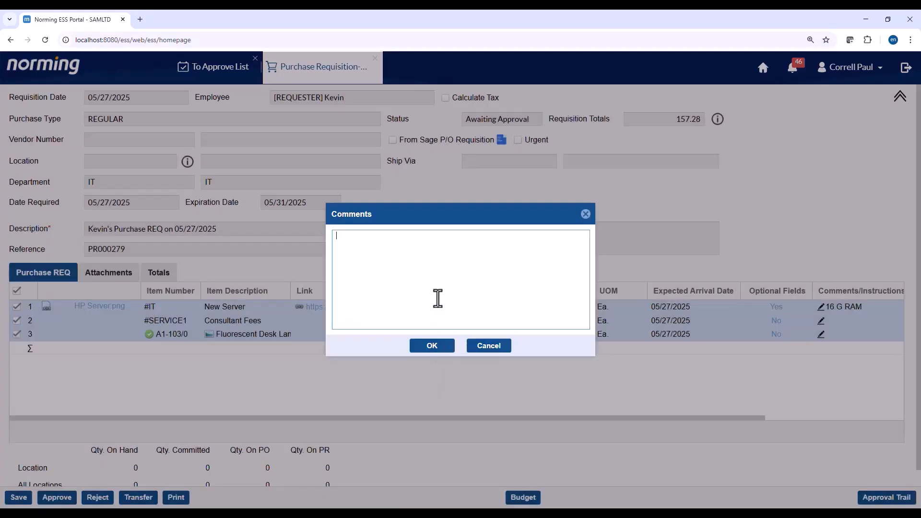
text(Need new equipment)
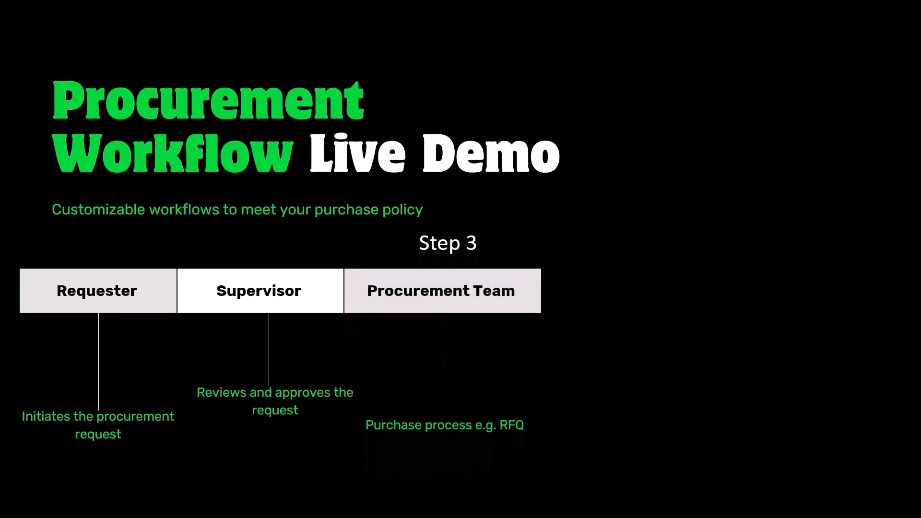
Sign in to the employee portal with the Procurement account and open the To Approve List
text(ement)
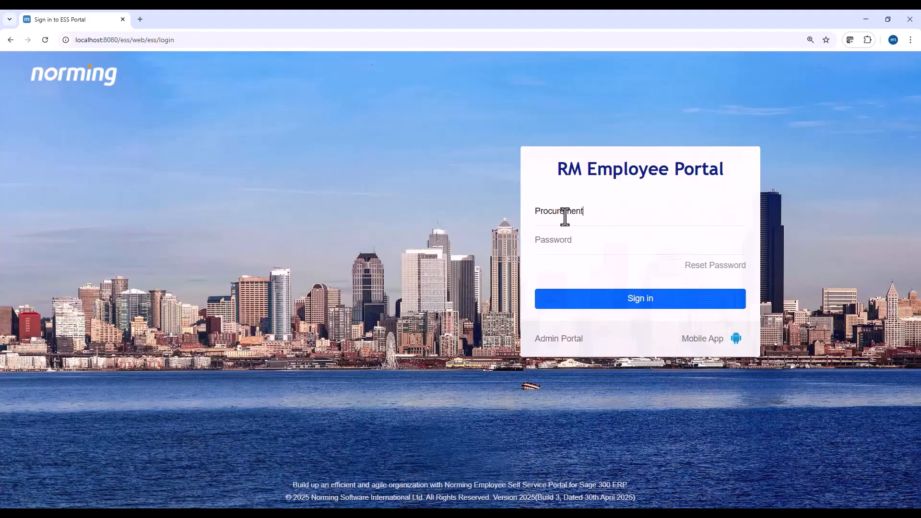
click(564, 310)
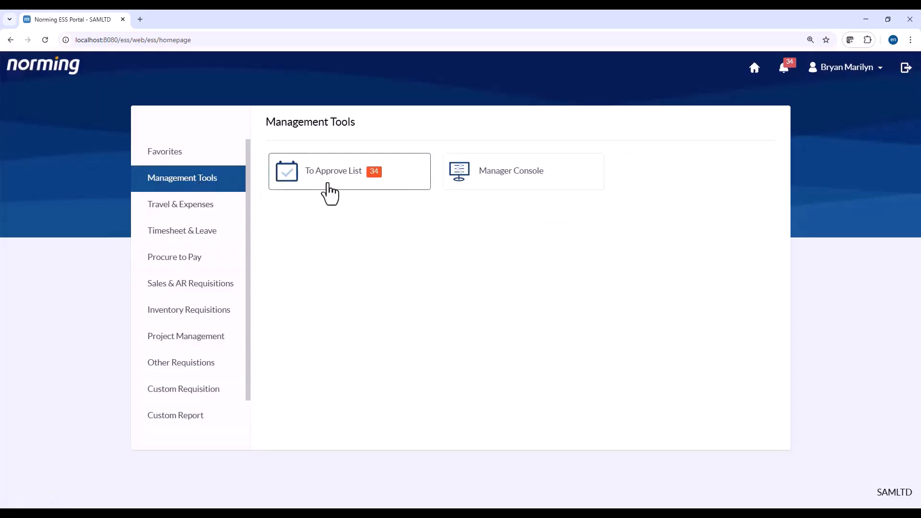
click(329, 185)
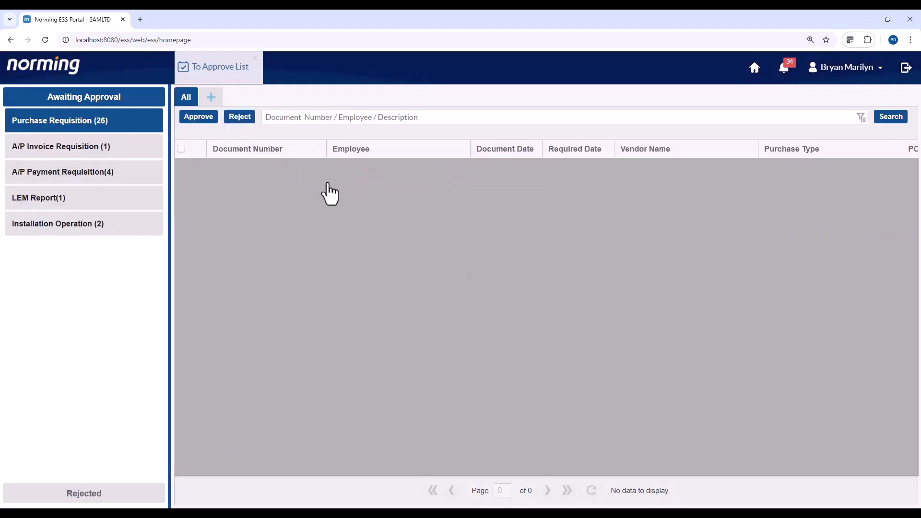
Add a custom tab named Urgent to the purchase requisition approval list, filtered on the [ENRQNH.URGENTLV] Urgent field
click(211, 97)
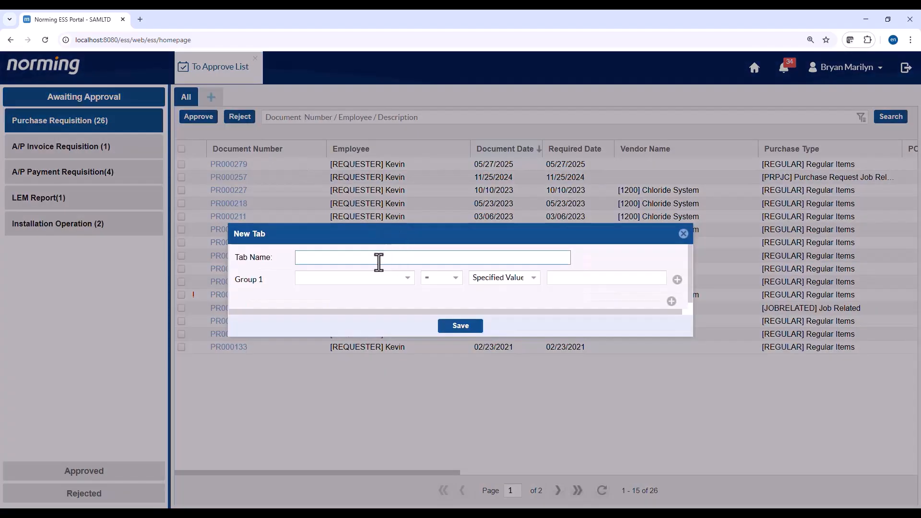
text(Urgent)
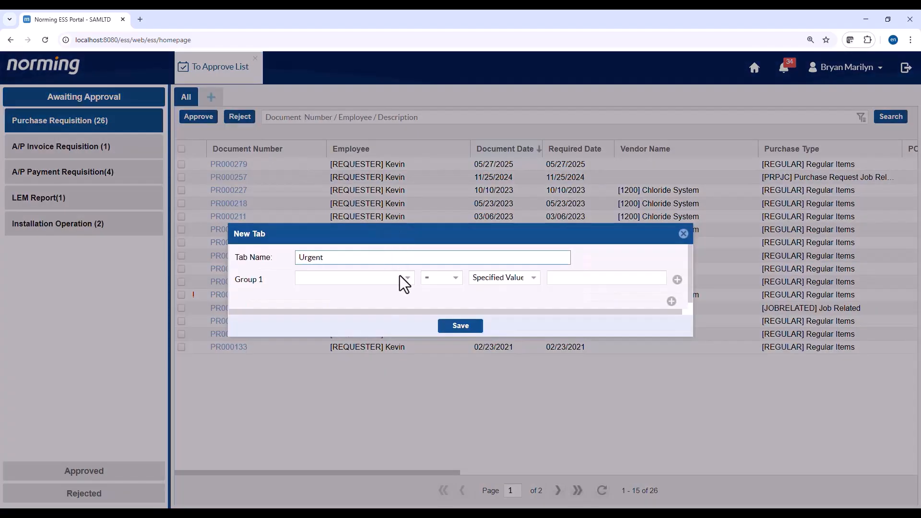
click(399, 278)
click(407, 280)
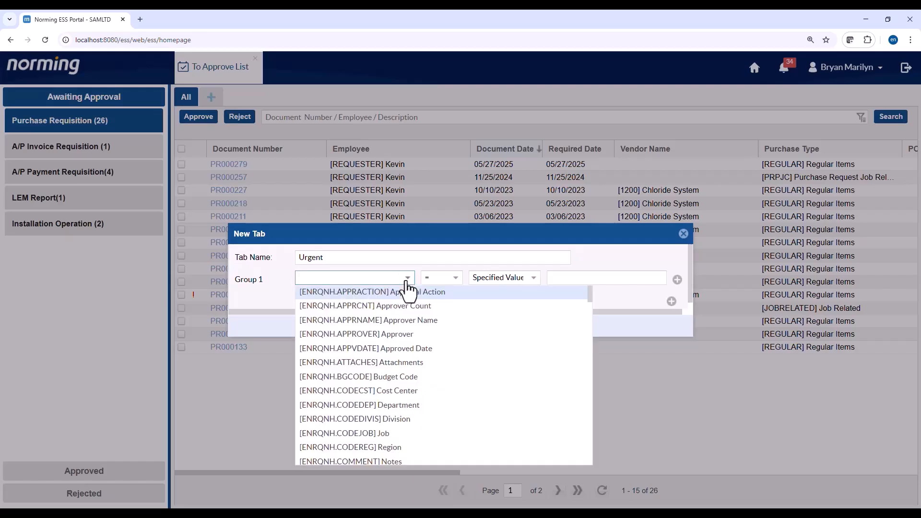
text(ur)
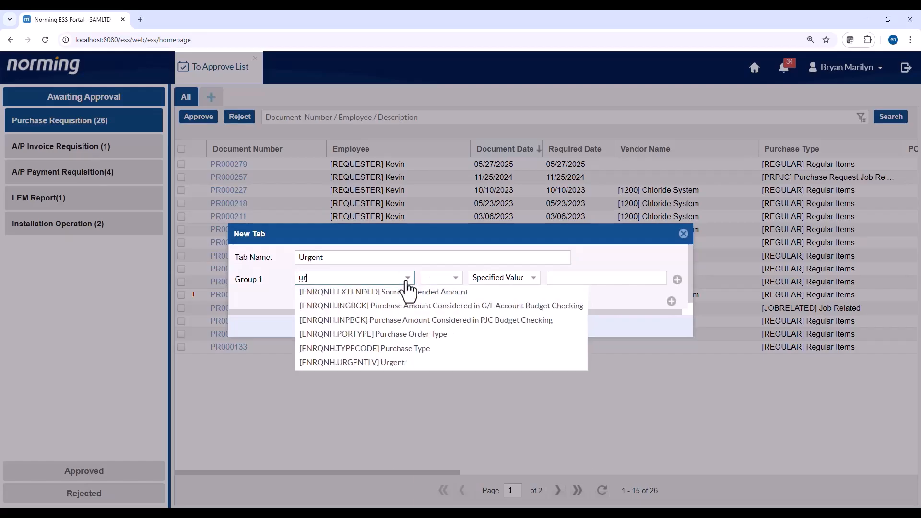
click(379, 363)
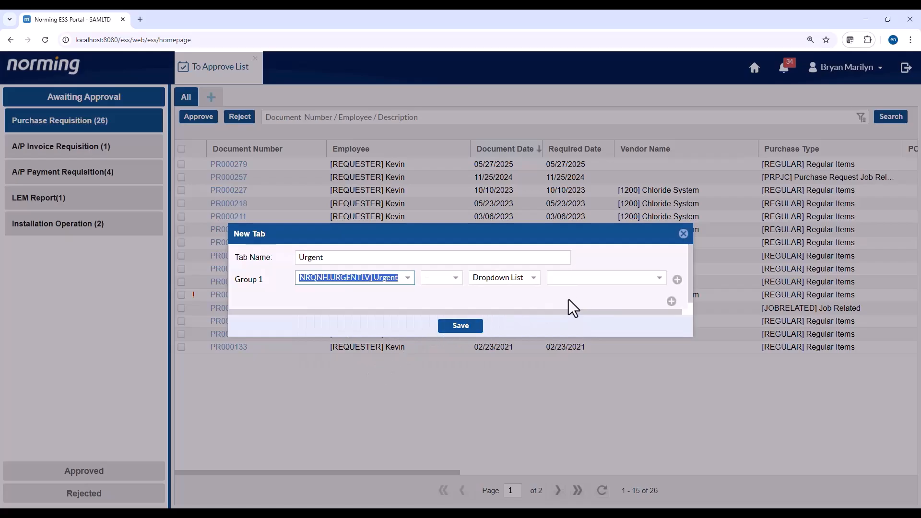
click(659, 278)
click(565, 312)
click(461, 326)
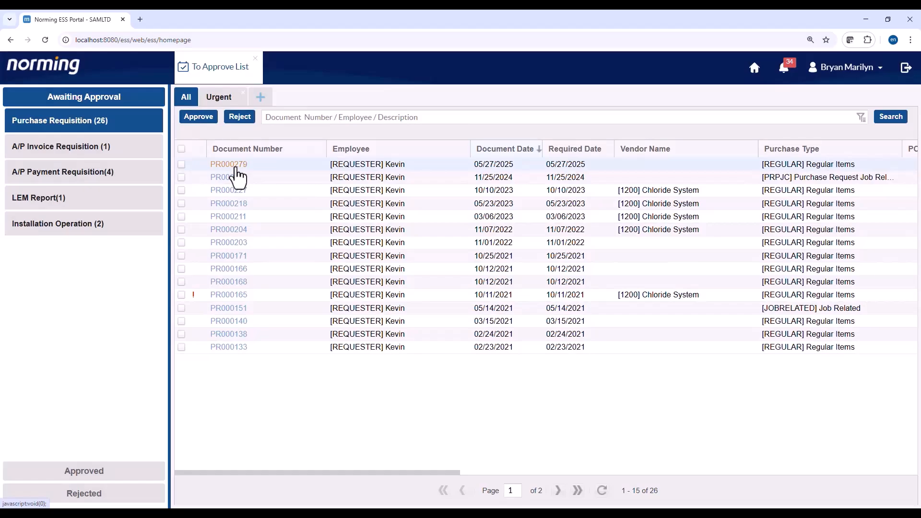
Open the Regular Items requisition dated 05/27/2025, view the New Server line's HP Server attachment, and return to the requisition
click(236, 165)
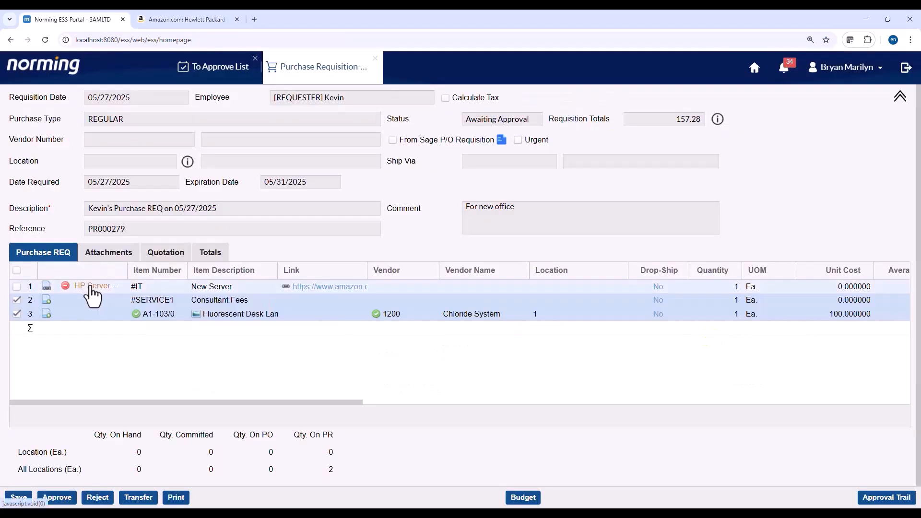
click(92, 295)
click(65, 21)
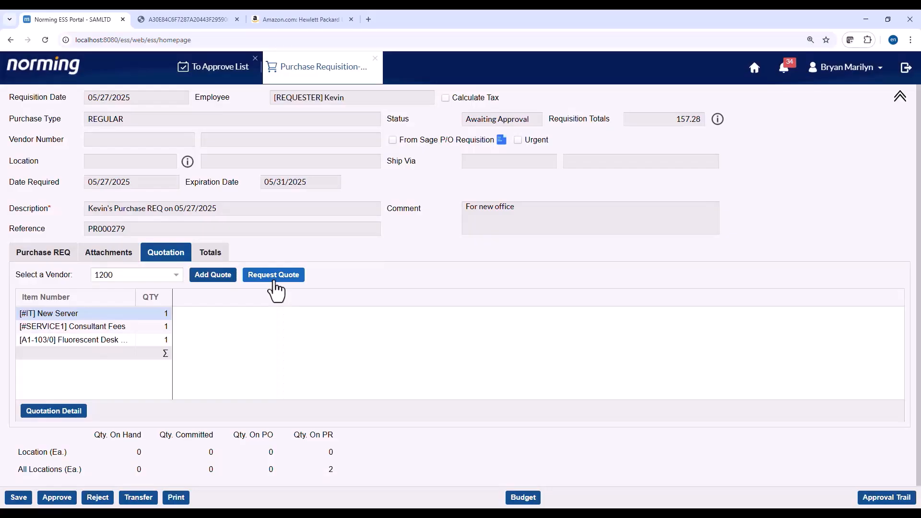
Start a request for quote for the requisition's items and add Chloride System as a vendor
click(274, 278)
click(85, 263)
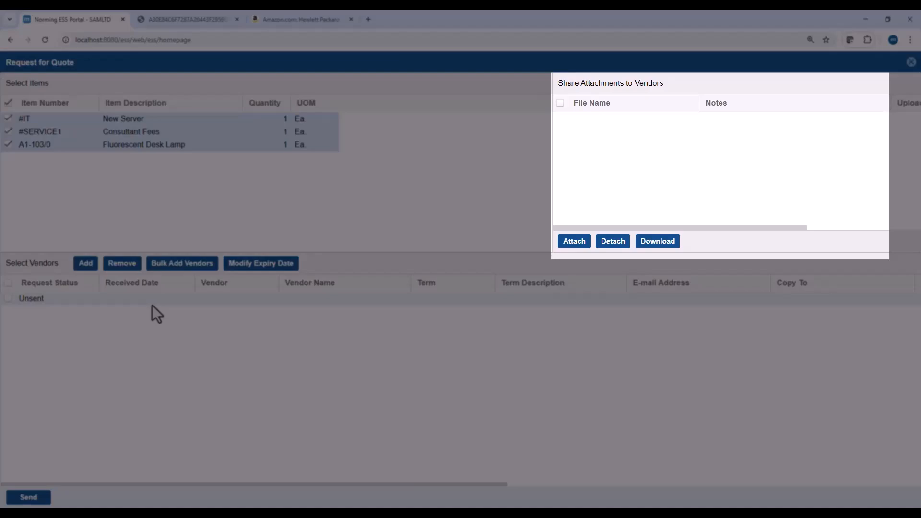
click(238, 298)
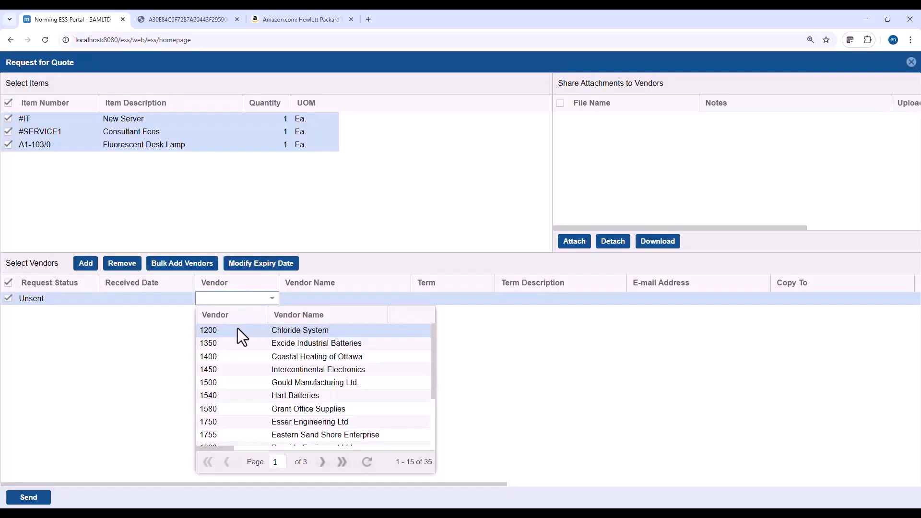
click(238, 328)
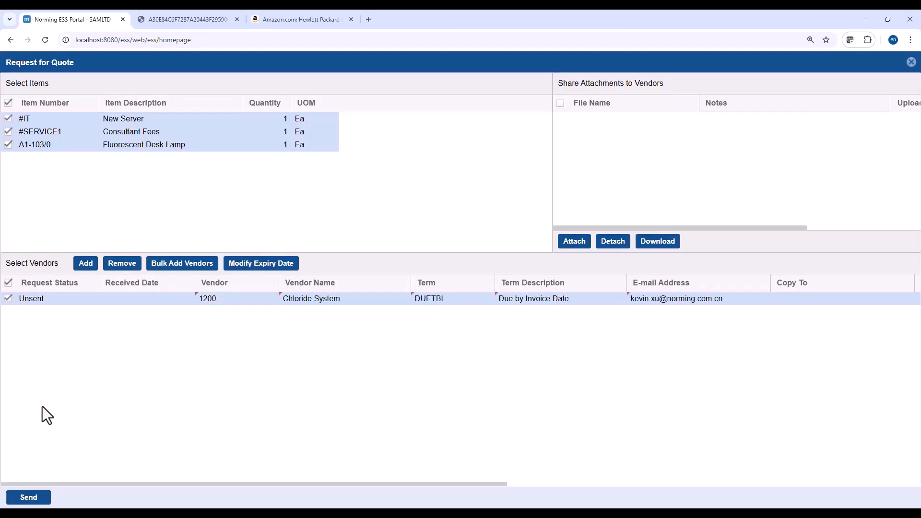
Add Coastal Heating of Ottawa as another vendor on the request for quote
click(86, 264)
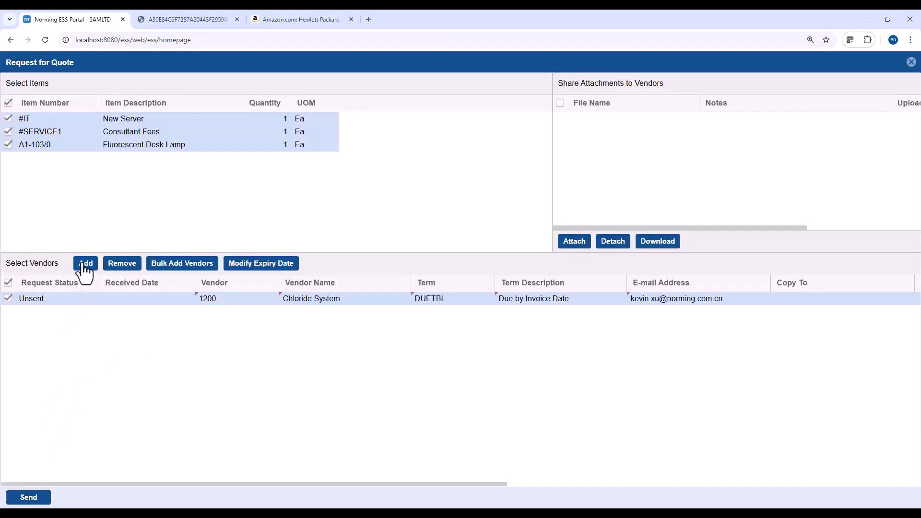
click(225, 315)
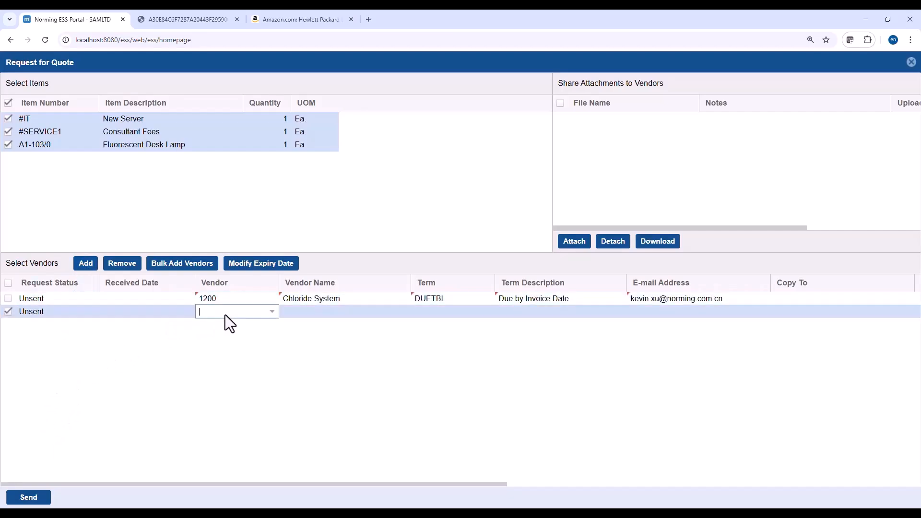
click(272, 313)
scroll(241, 359, down, 1)
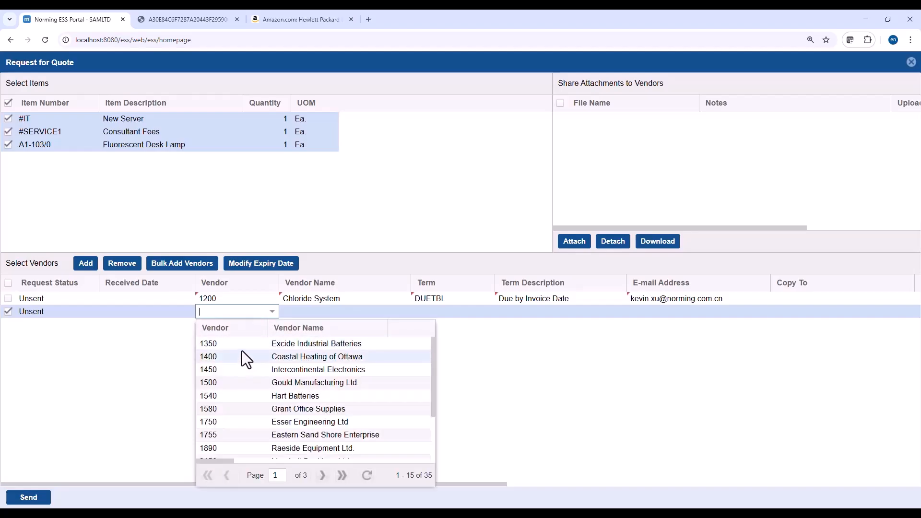
click(243, 357)
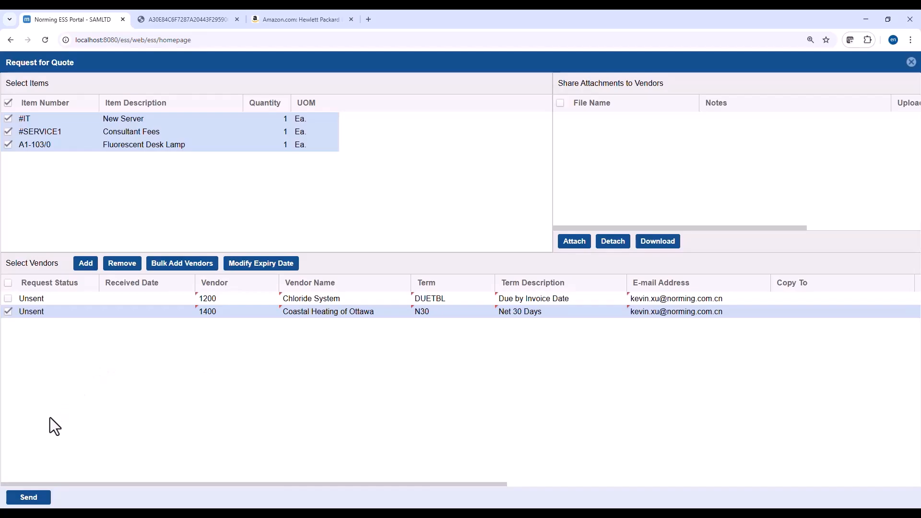
Add Gould Manufacturing Ltd. as a third vendor on the request for quote
click(85, 265)
click(263, 326)
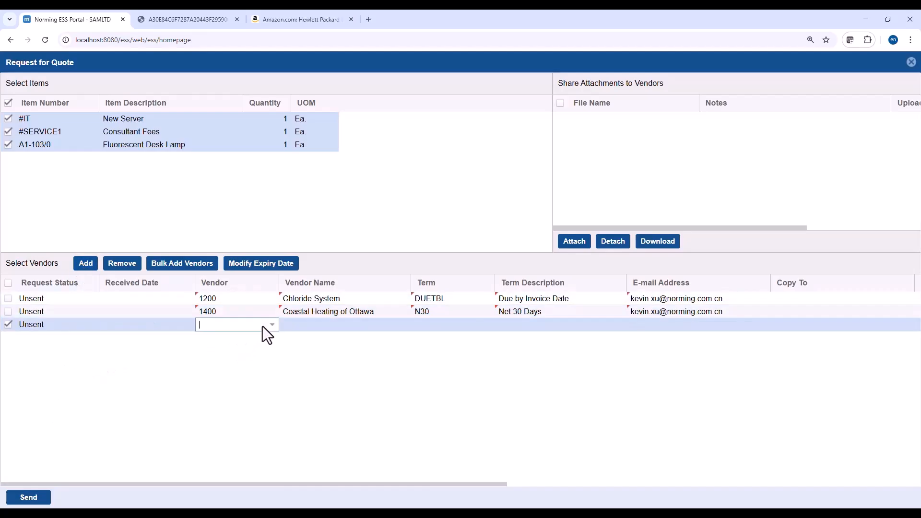
click(272, 325)
click(231, 384)
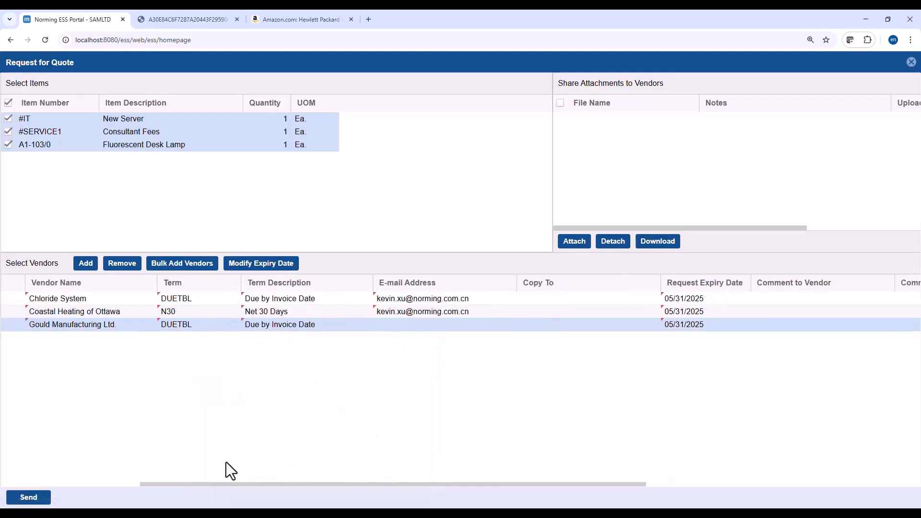
Send the quote request to Chloride System, and open the quotation page from the "Please provide the quotation for the items" e-mail in Foxmail
click(82, 484)
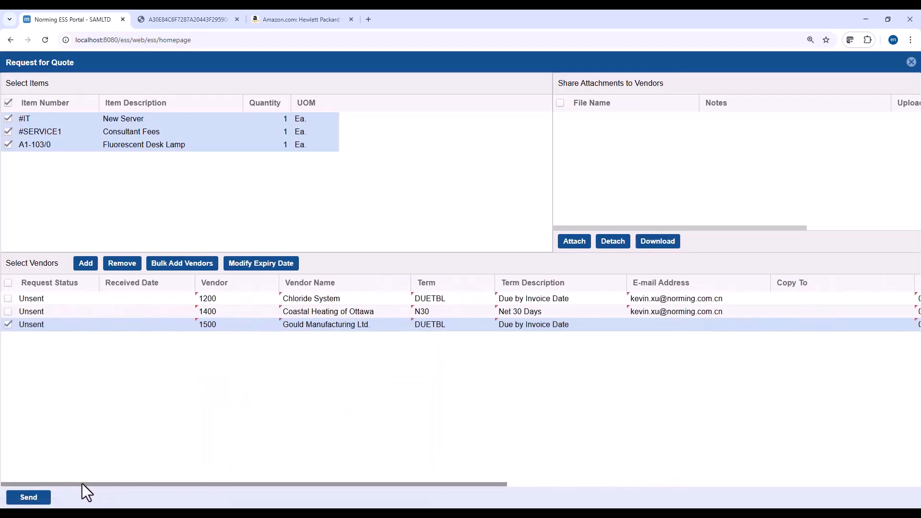
click(7, 302)
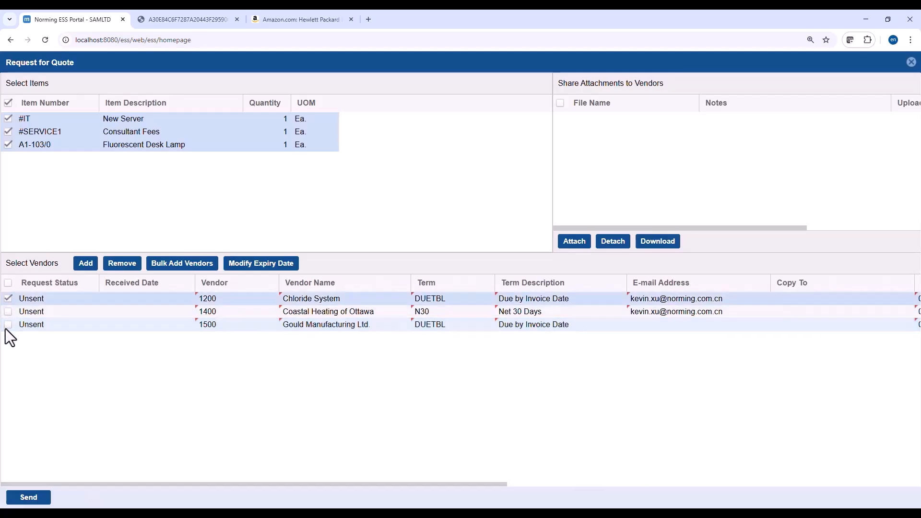
click(30, 497)
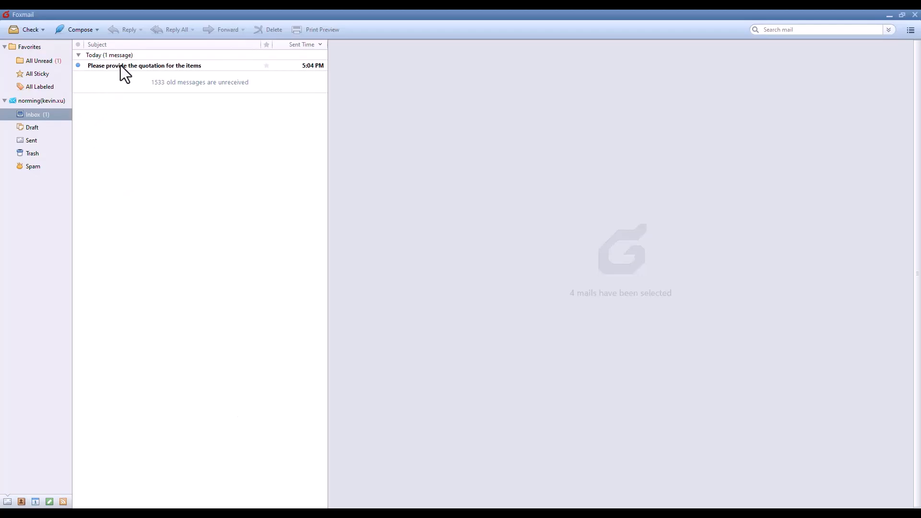
click(120, 66)
click(360, 170)
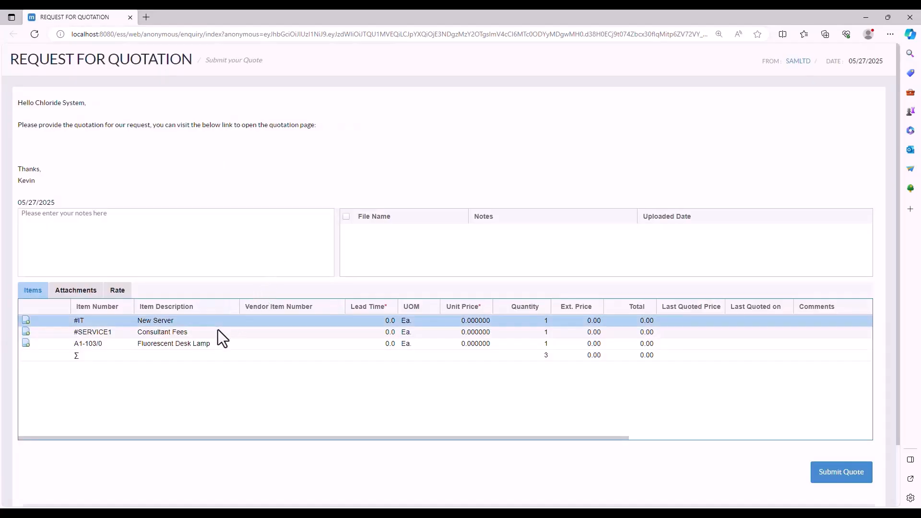
Quote a lead time of 3 for New Server and unit prices of 1,200 for New Server, 200 for Consultant Fees and 10 for the lamp
click(376, 322)
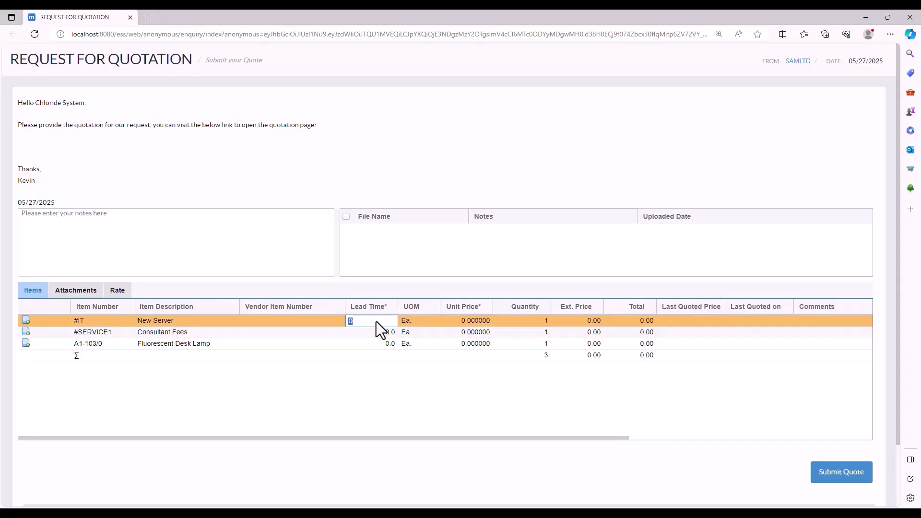
text(3)
key(Return)
click(460, 321)
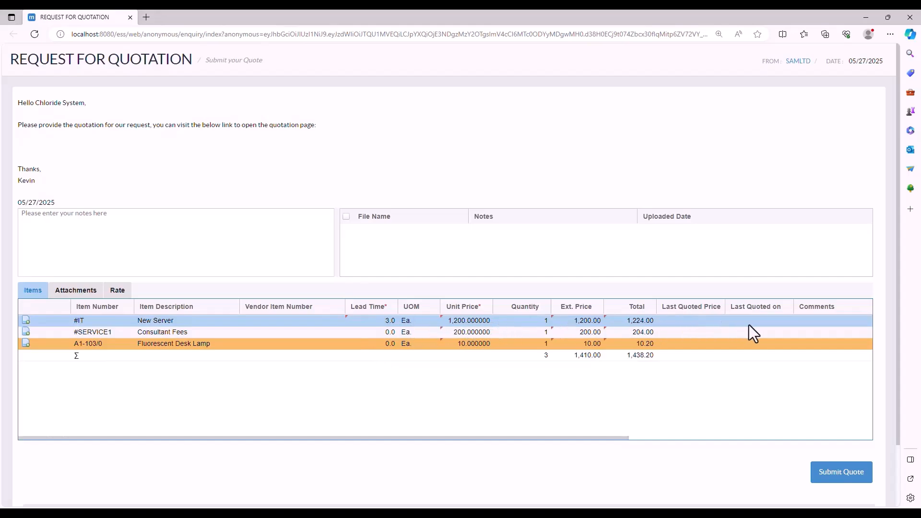
Add the comment "HP Server Model :2025" to the New Server line of the quotation
click(816, 320)
click(816, 320)
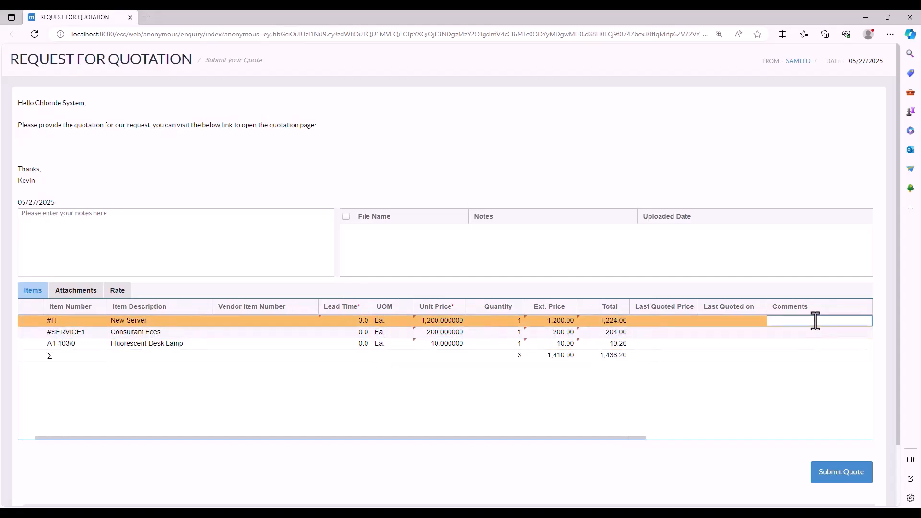
text(HP Server Model :2025)
click(25, 439)
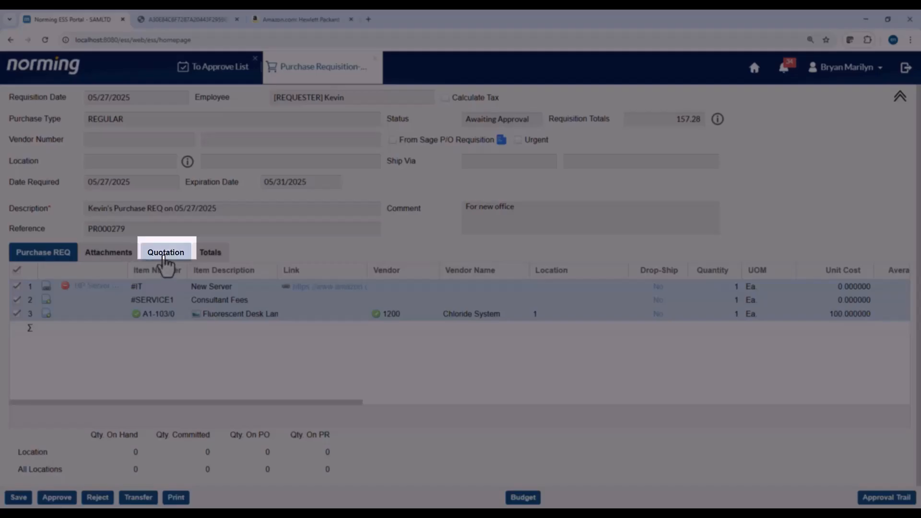
Compare the vendors' quotations on the requisition in the portal and examine the quotation details for New Server
click(165, 252)
drag(239, 399, 206, 427)
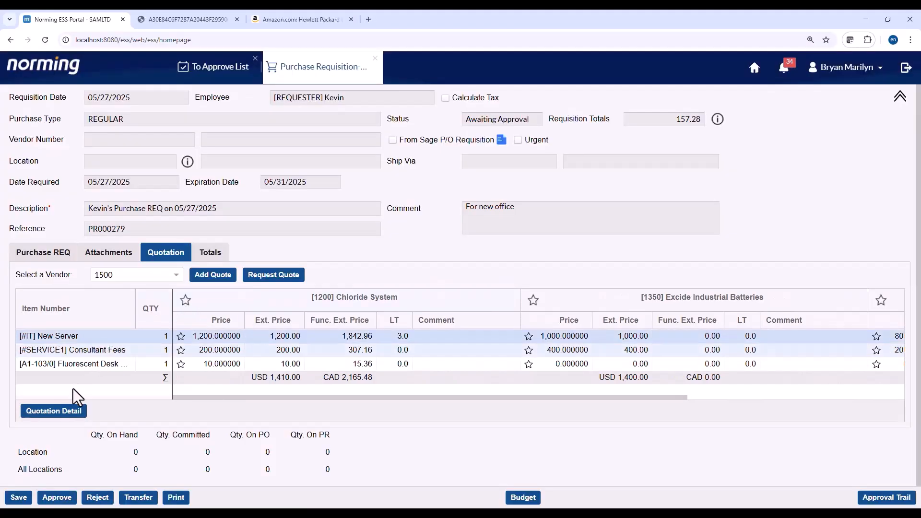
click(54, 411)
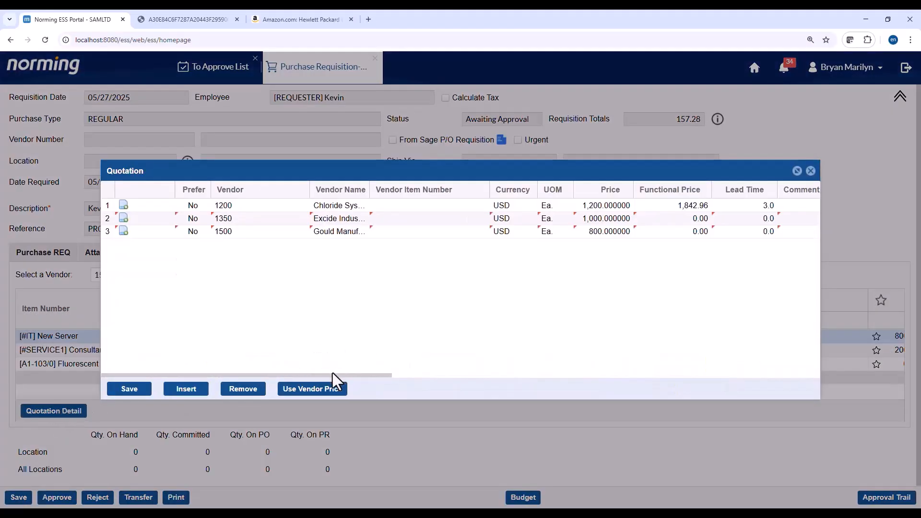
drag(327, 376, 276, 379)
click(811, 172)
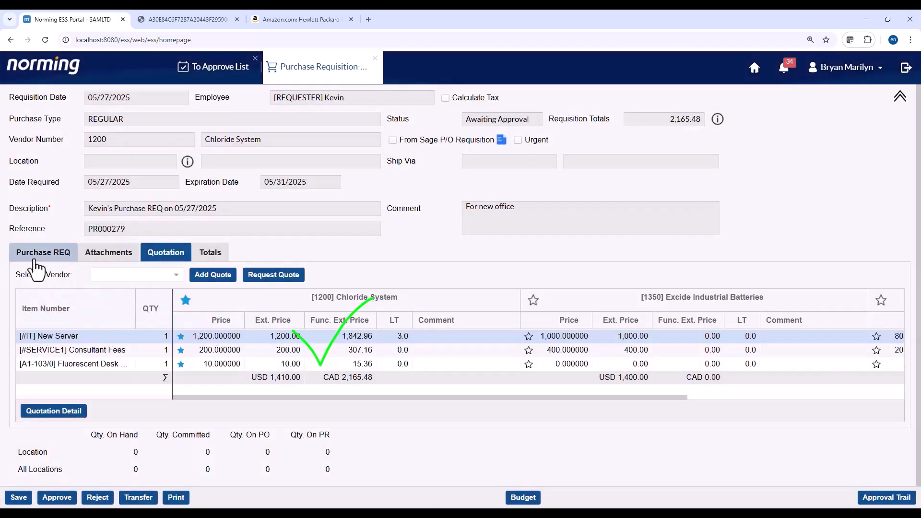
Return to the requisition's item lines and select them for the procurement approval
click(36, 268)
click(16, 301)
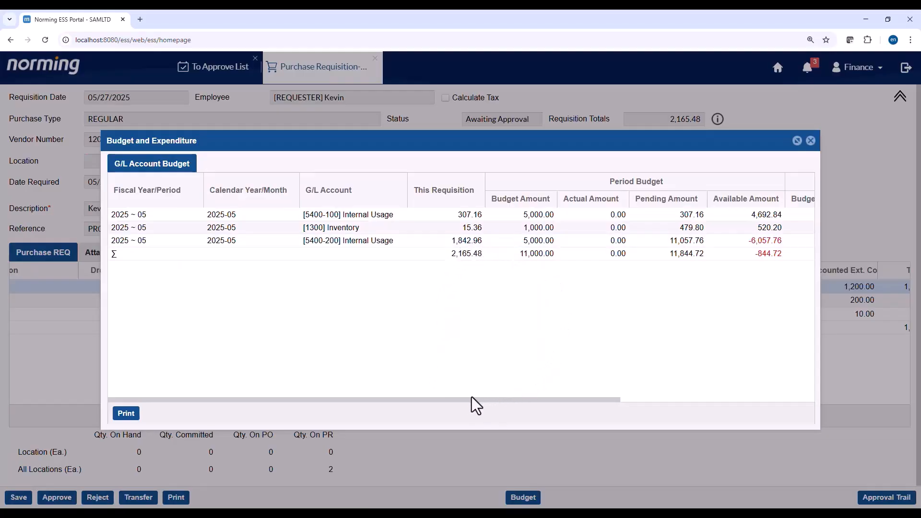
Review the requisition's period and year-to-date G/L budgets as Finance, and approve all three lines with the comment "budget checked"
drag(472, 398, 713, 399)
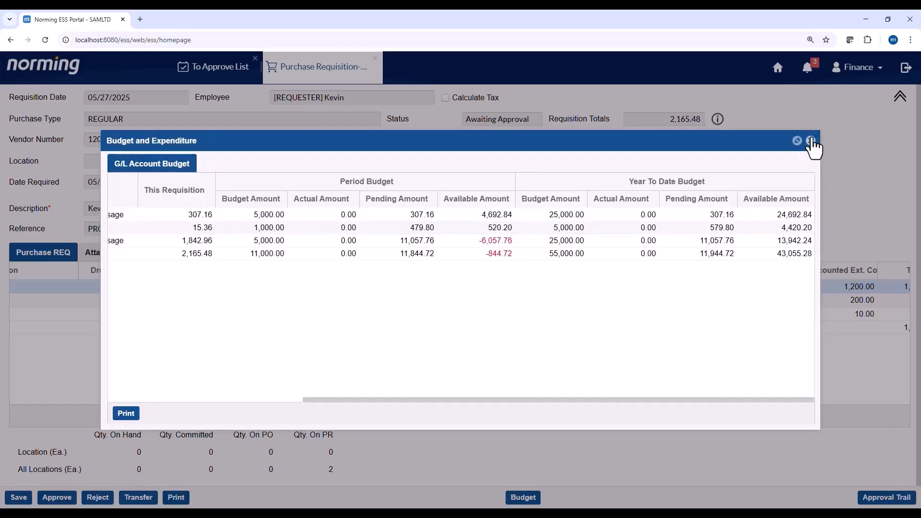
click(811, 141)
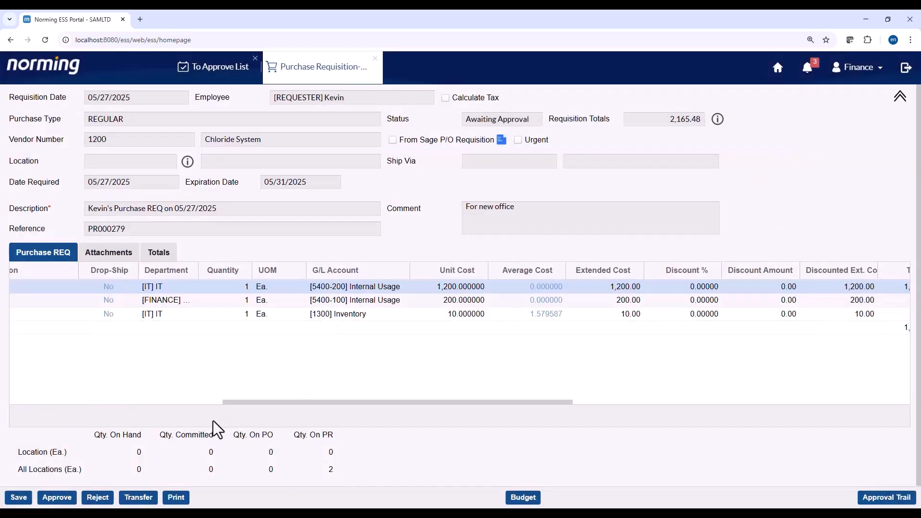
click(60, 402)
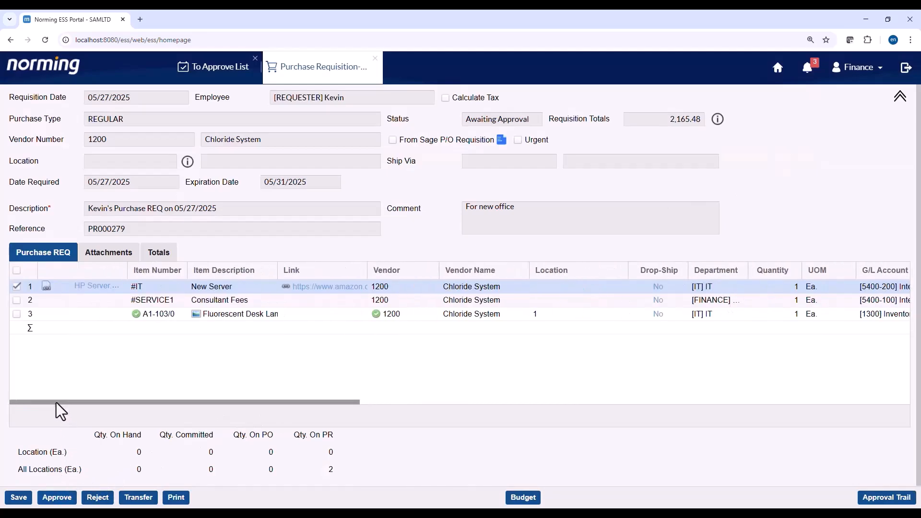
click(16, 271)
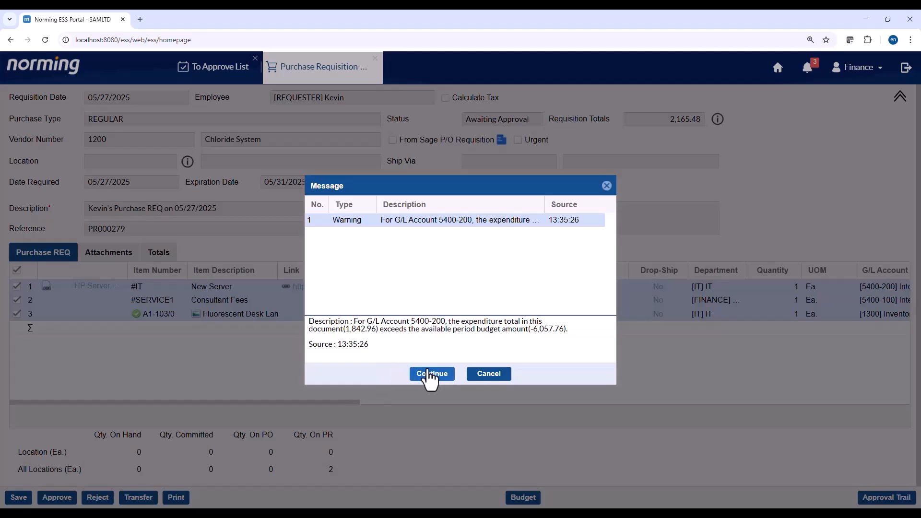
click(430, 374)
text(budget)
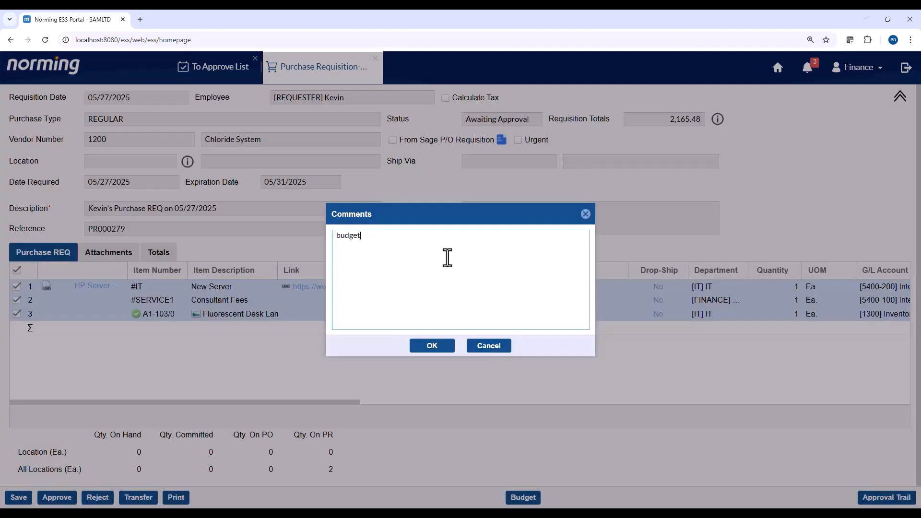
text( checked)
click(429, 347)
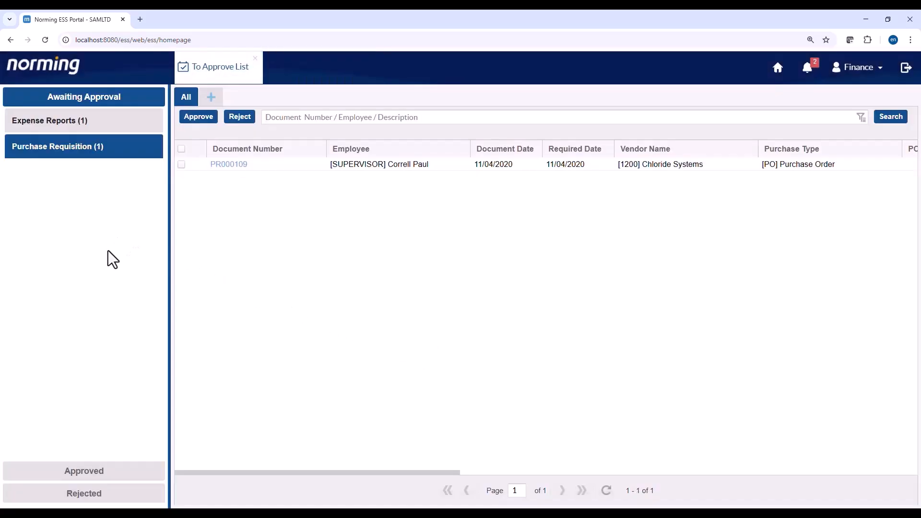
Open the 05/27/2025 requisition from the approved purchase requisitions and examine its approval trail and full approval path
click(144, 481)
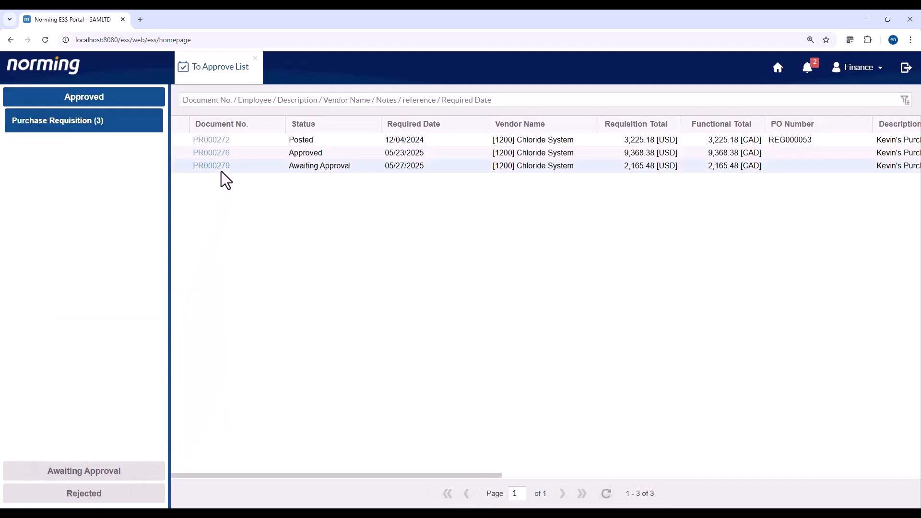
click(222, 169)
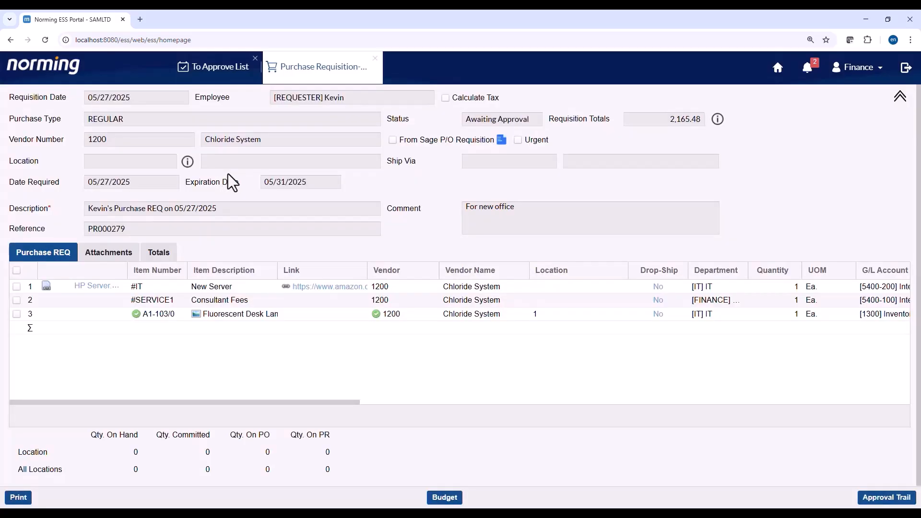
click(886, 498)
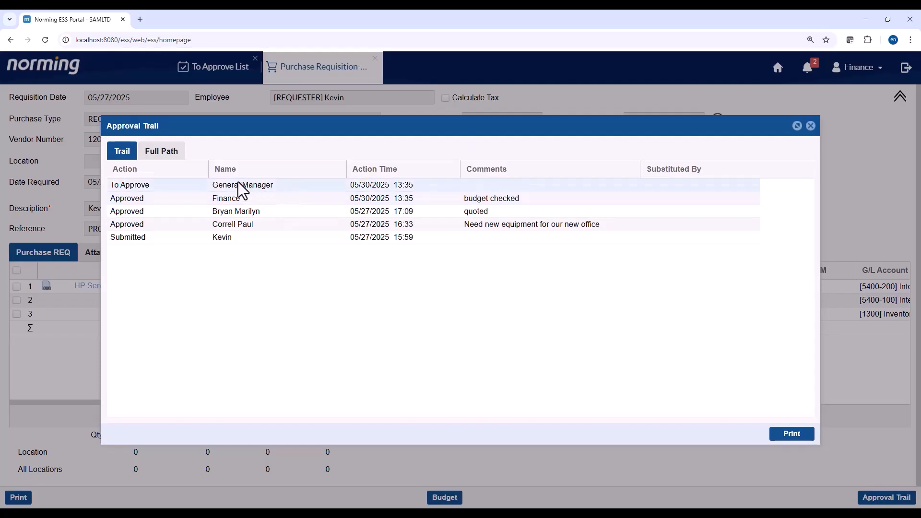
click(168, 153)
mouse_move(553, 290)
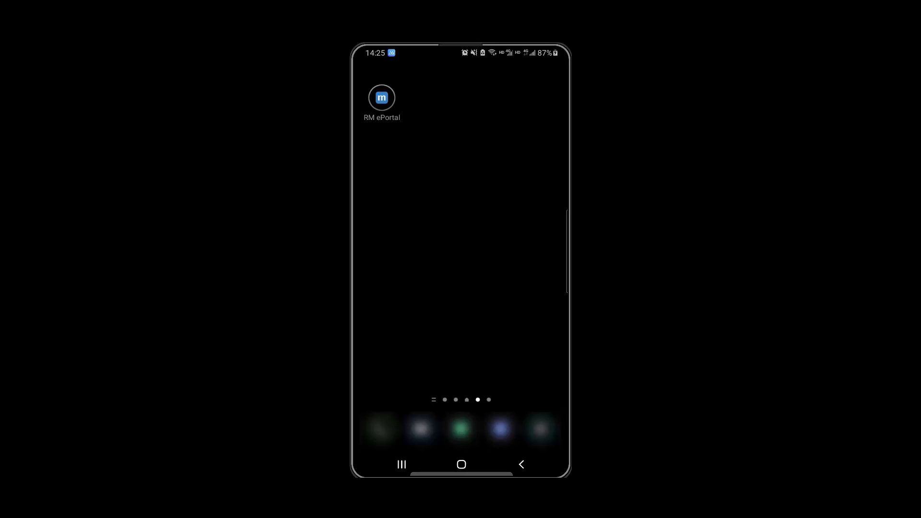
Switch to the RM ePortal mobile app, log in as GM and open the purchase requisition awaiting approval from the To Do List
click(382, 98)
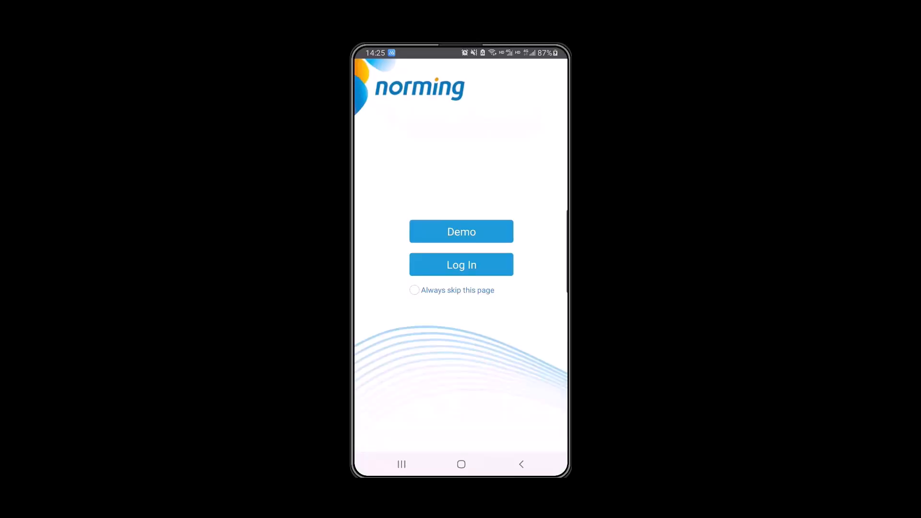
click(462, 265)
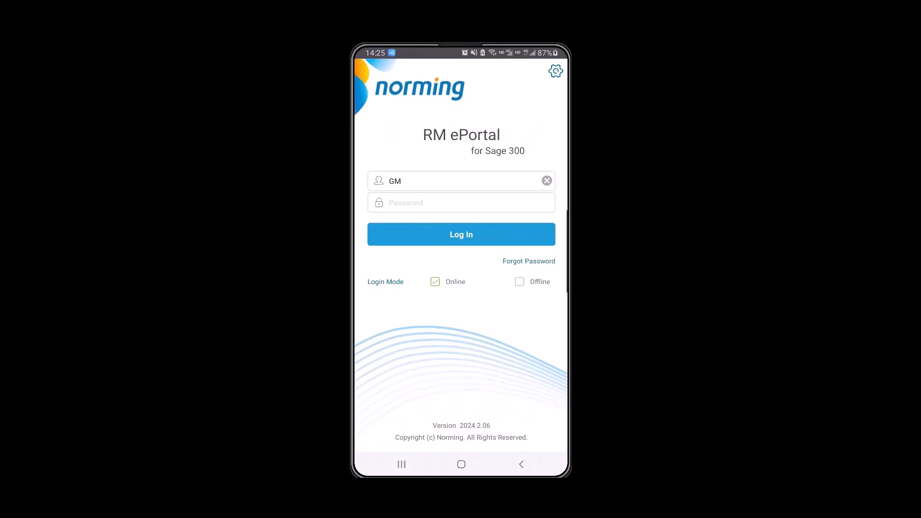
click(462, 234)
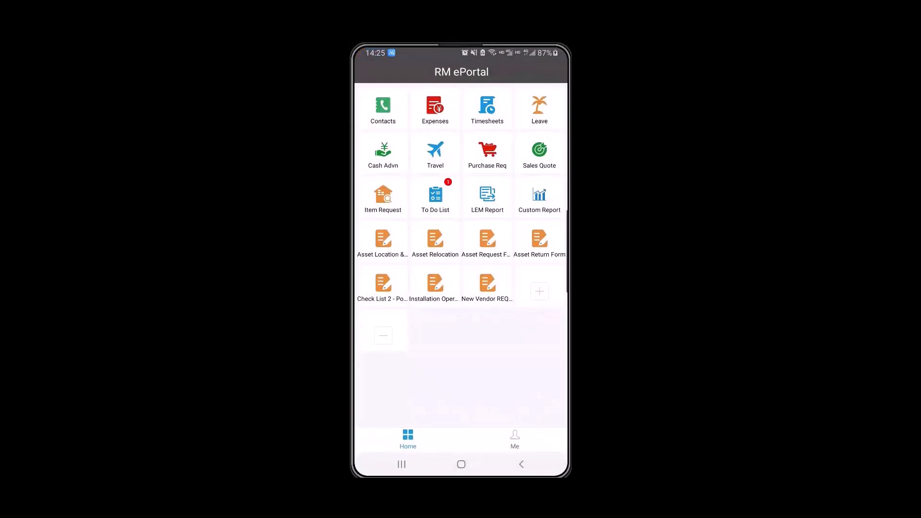
click(435, 195)
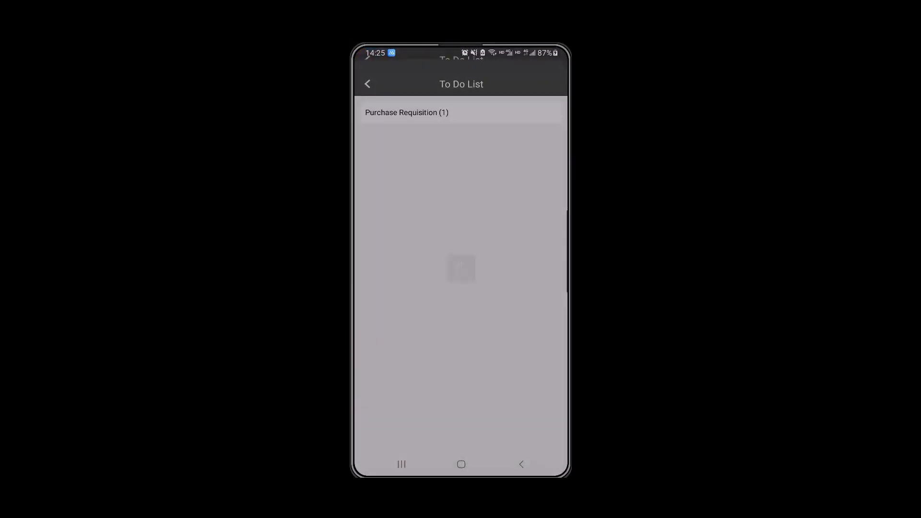
click(407, 99)
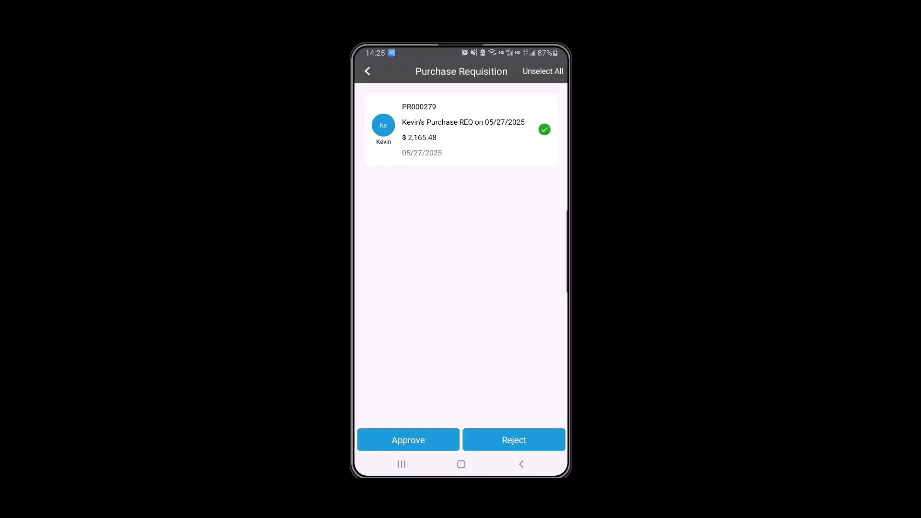
click(463, 130)
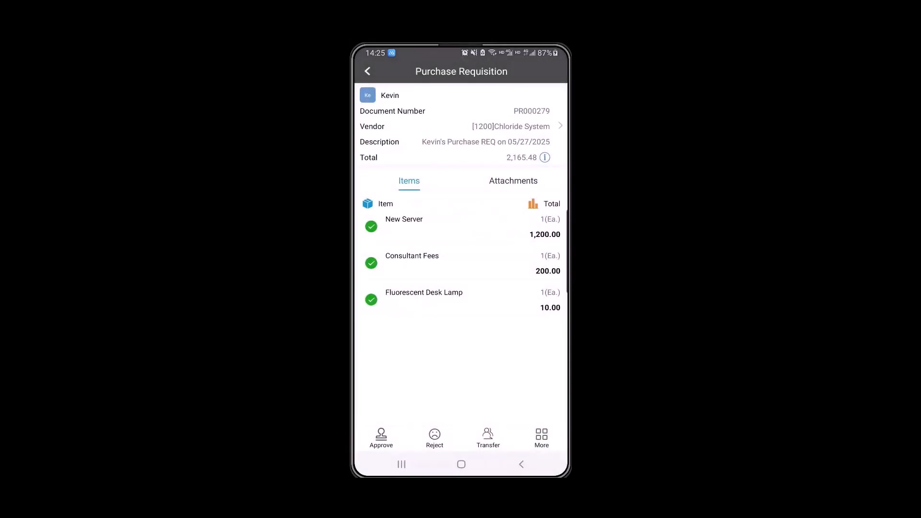
Review the requisition's header details and the New Server line's quotations, and view its HP Server.png attachment
click(560, 126)
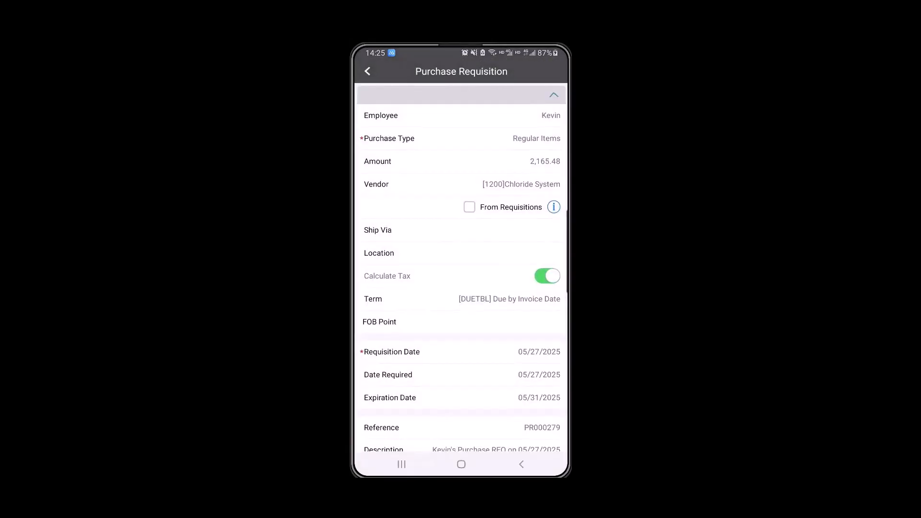
scroll(462, 264, down, 3)
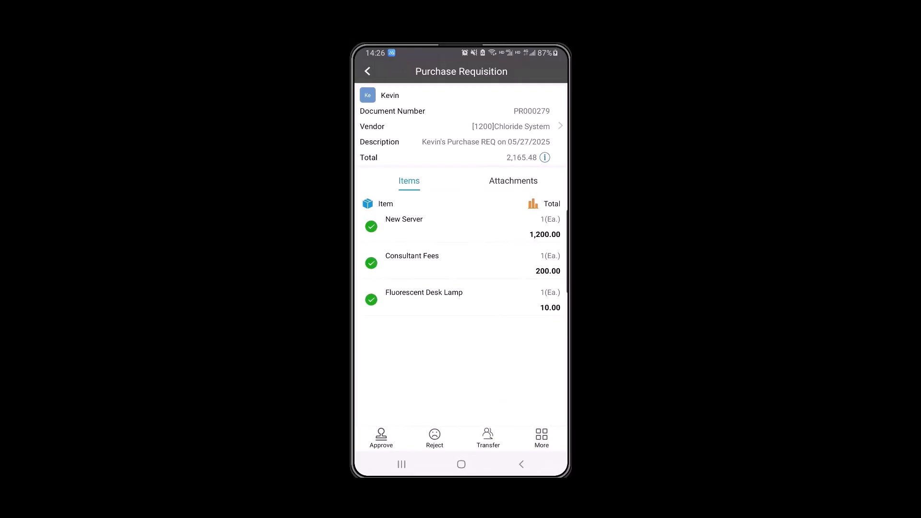
click(407, 223)
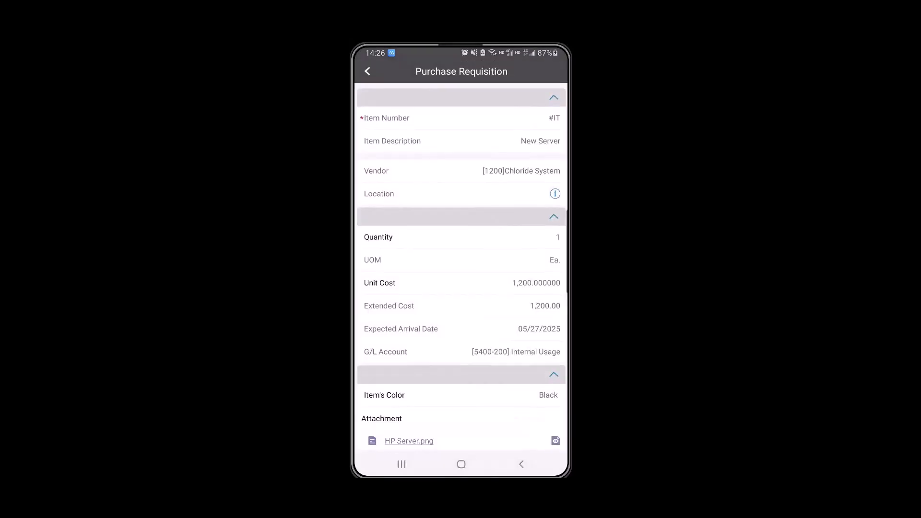
scroll(462, 268, down, 5)
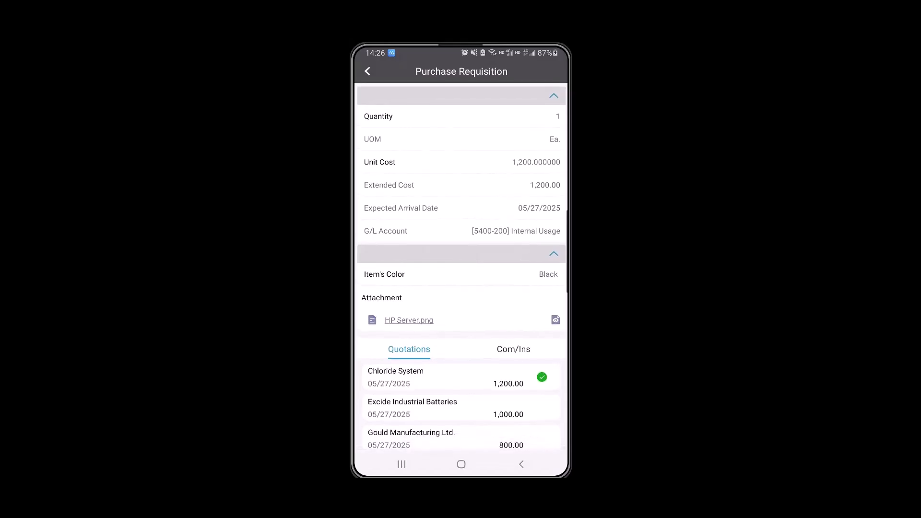
click(409, 320)
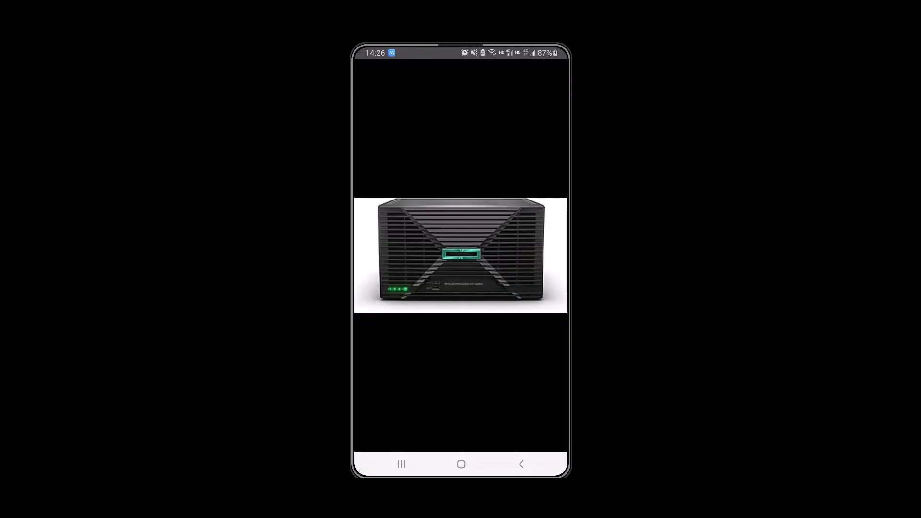
click(521, 464)
click(521, 464)
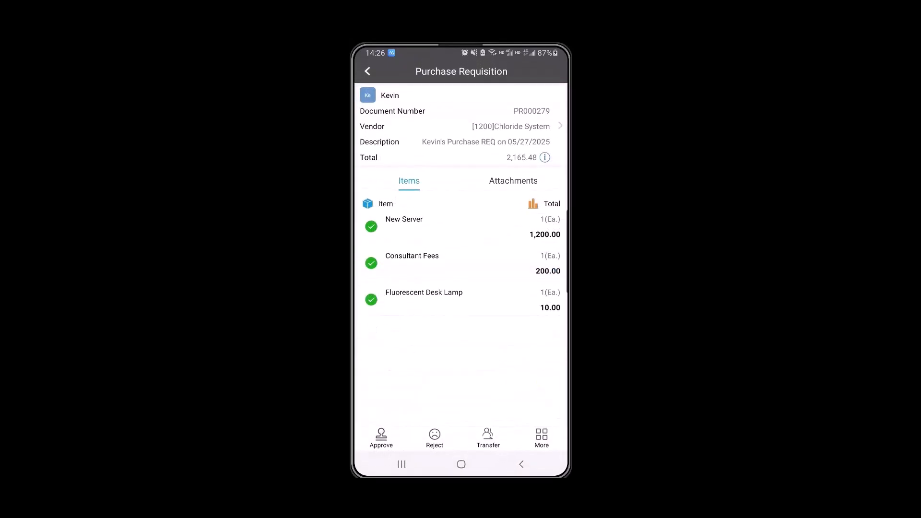
Check the requisition's G/L account budget and approval trail in the mobile app
click(542, 437)
click(537, 414)
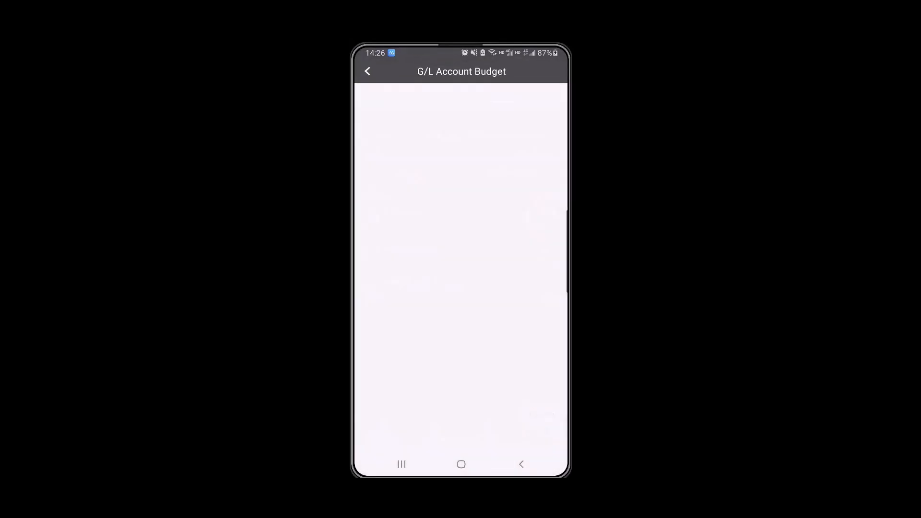
click(522, 465)
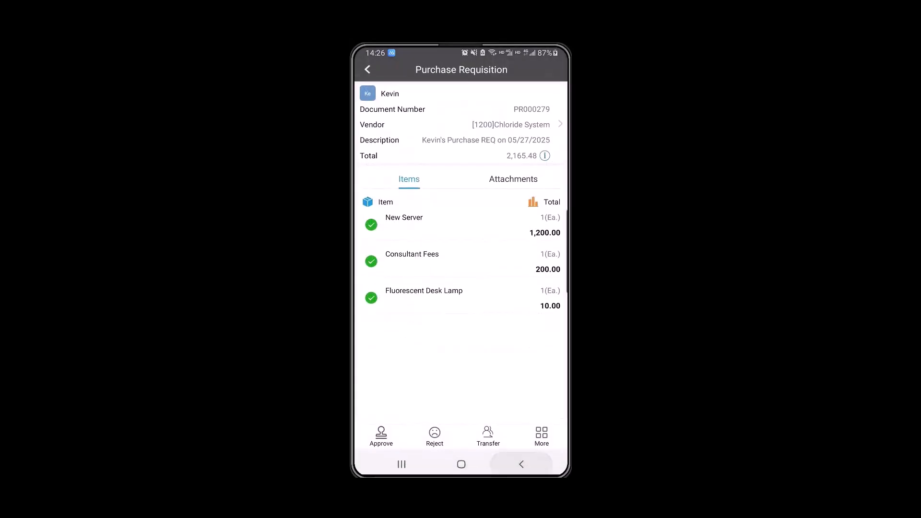
click(541, 438)
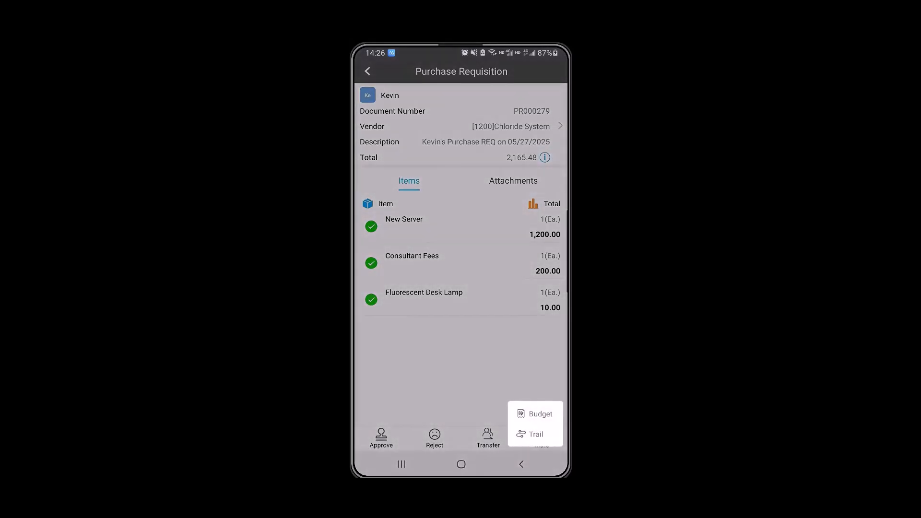
click(533, 434)
click(461, 373)
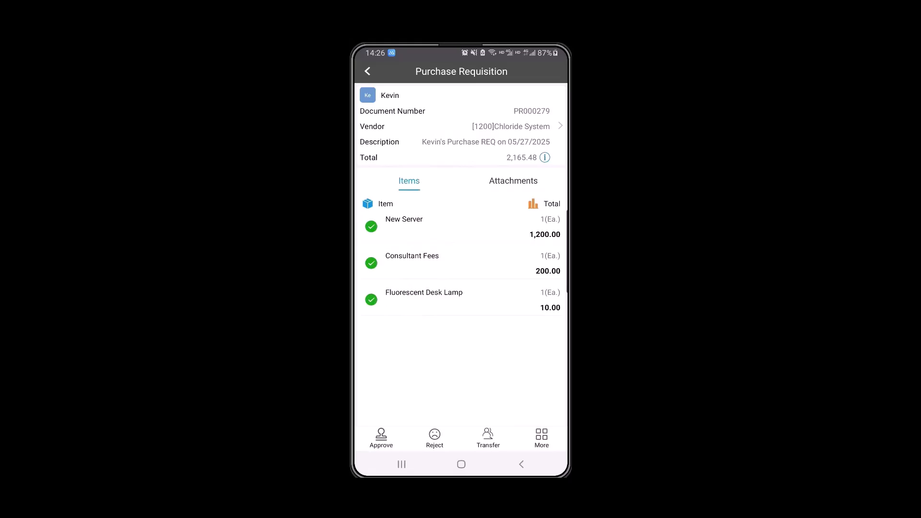
Approve the requisition in the mobile app with the comment "Approve"
click(381, 437)
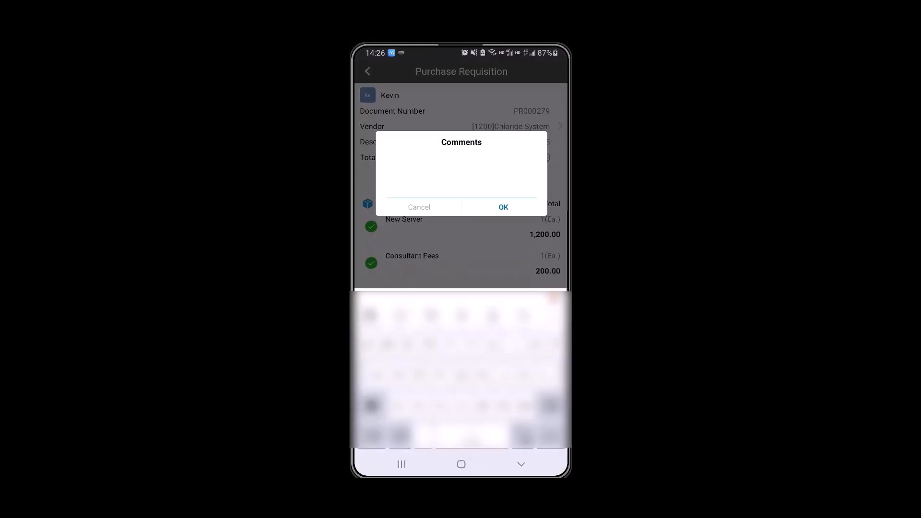
text(A)
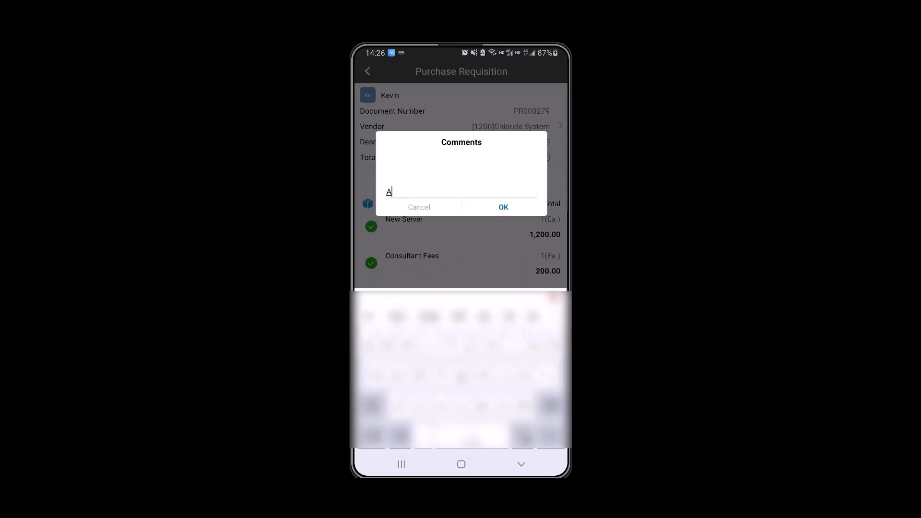
text(ppro)
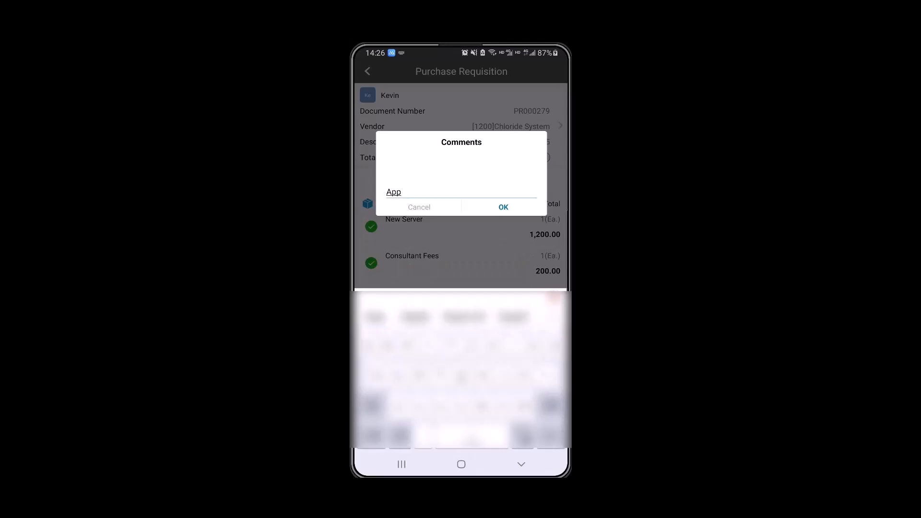
text(ve)
click(503, 208)
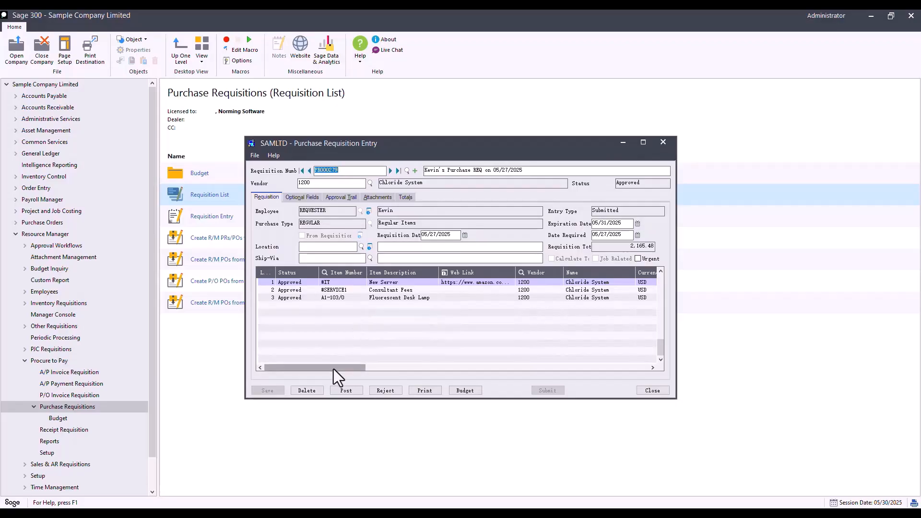
Switch to Sage 300, review the approved requisition's line columns and post the requisition
click(333, 370)
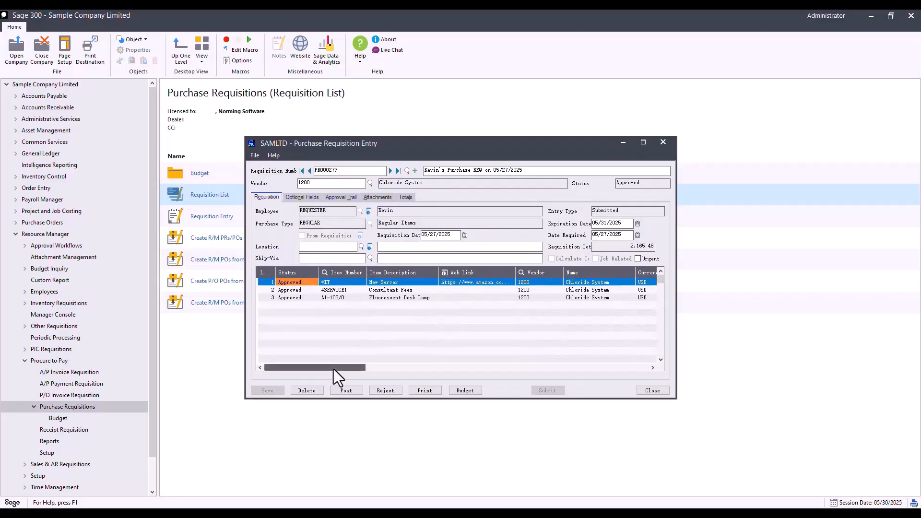
drag(333, 370, 630, 374)
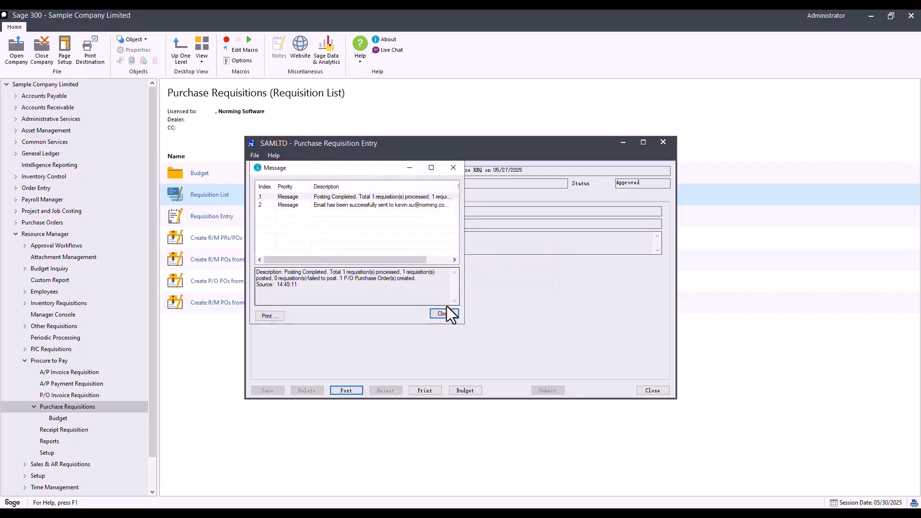
click(445, 313)
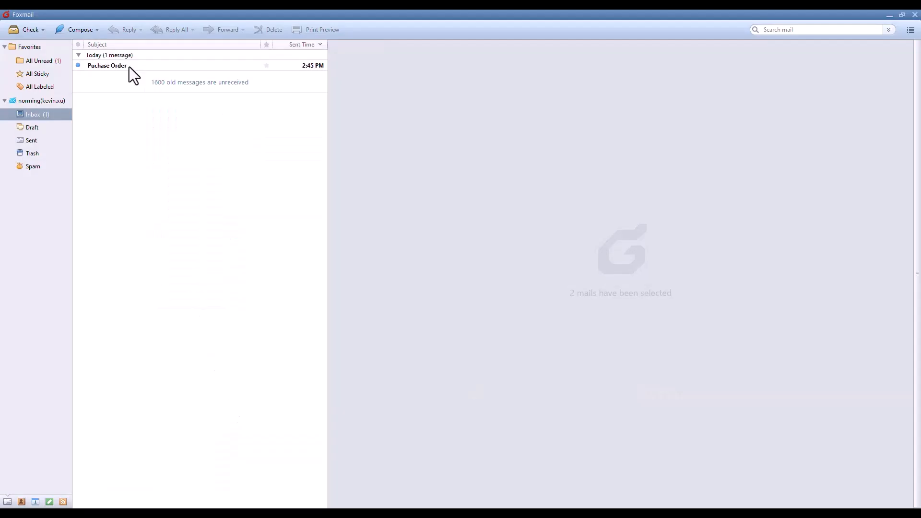
Open the "Puchase Order" e-mail in Foxmail and view the attached purchase order PDF
click(129, 68)
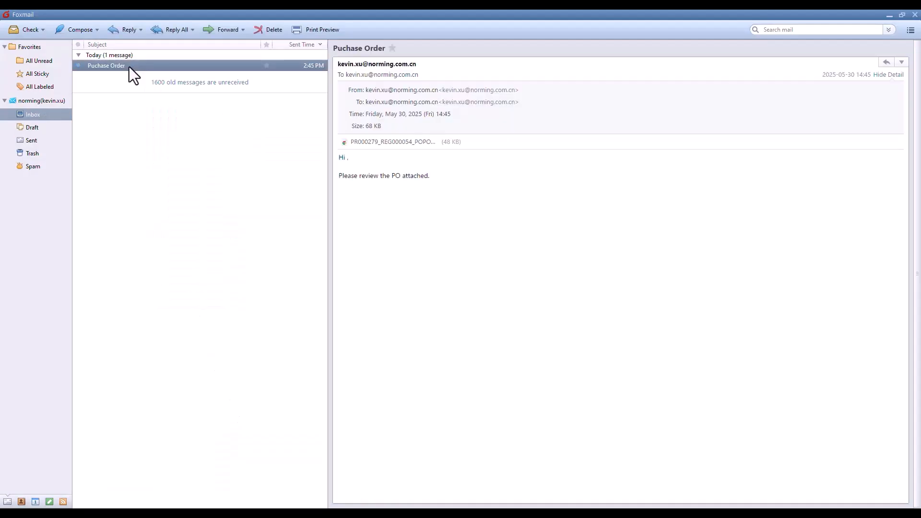
double_click(405, 143)
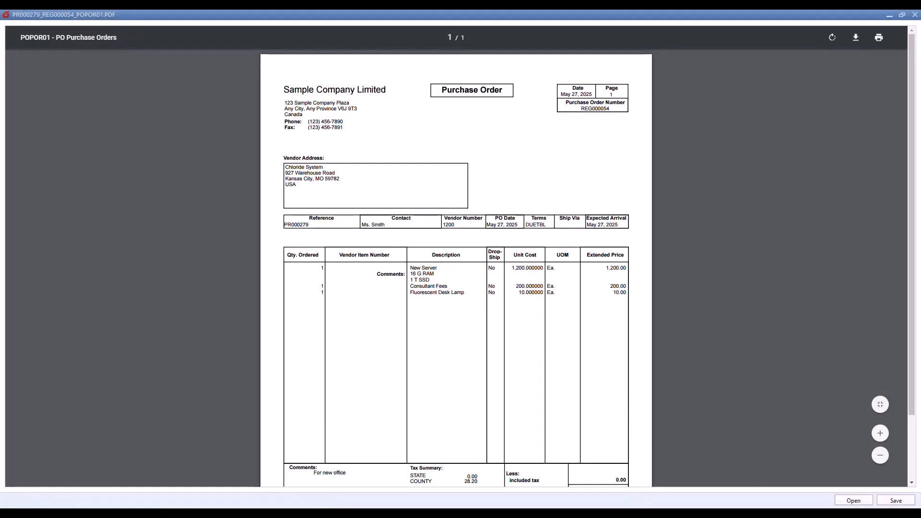
Switch back to Sage 300 and drill down to the purchase order from the PO Number column of the posted requisition's New Server line
click(630, 514)
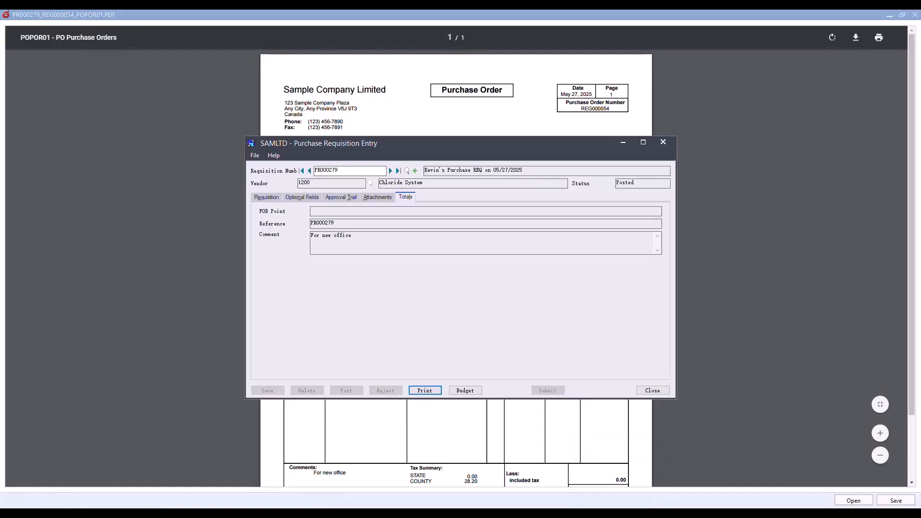
click(274, 201)
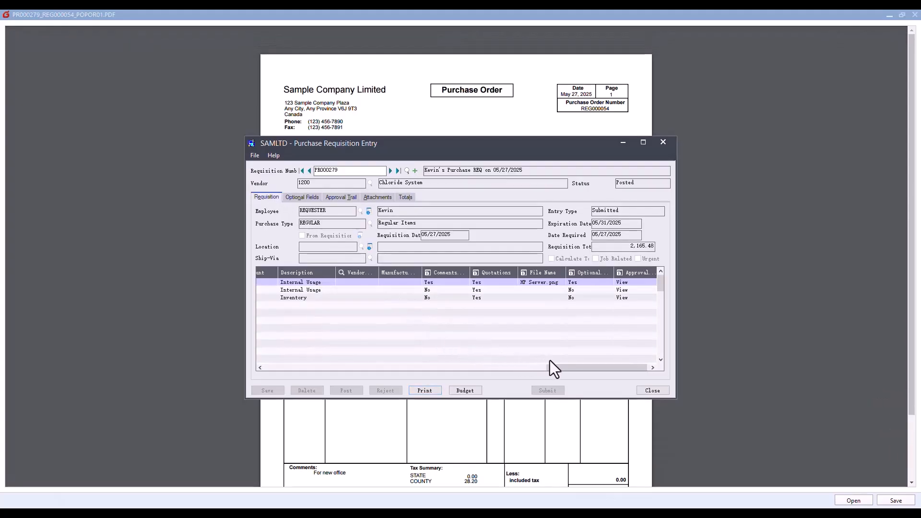
drag(569, 364, 508, 365)
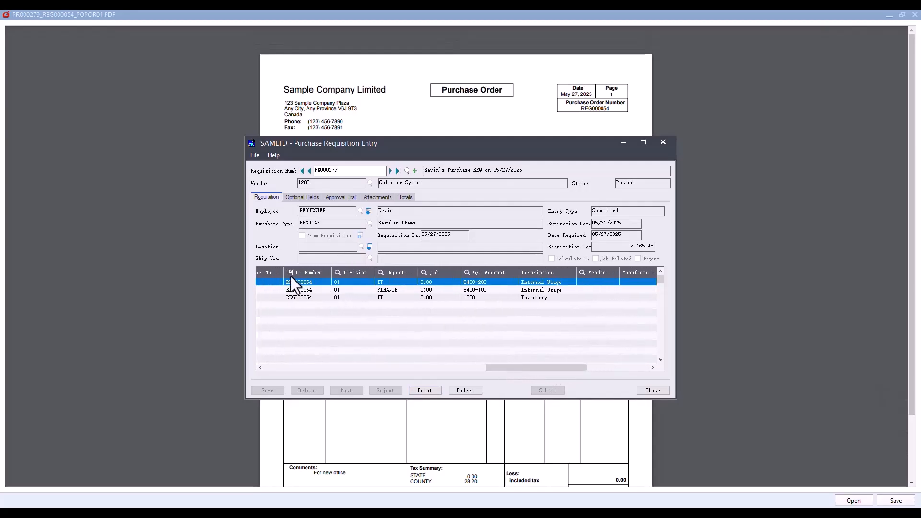
click(290, 274)
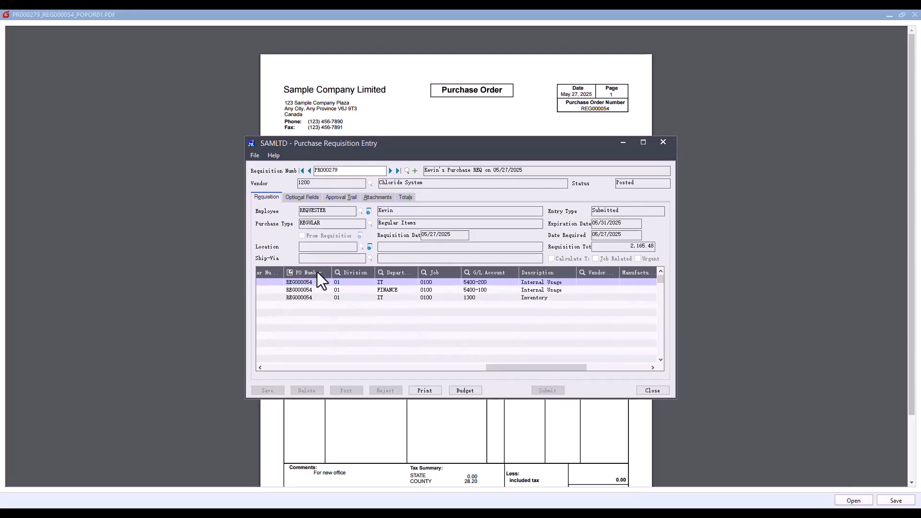